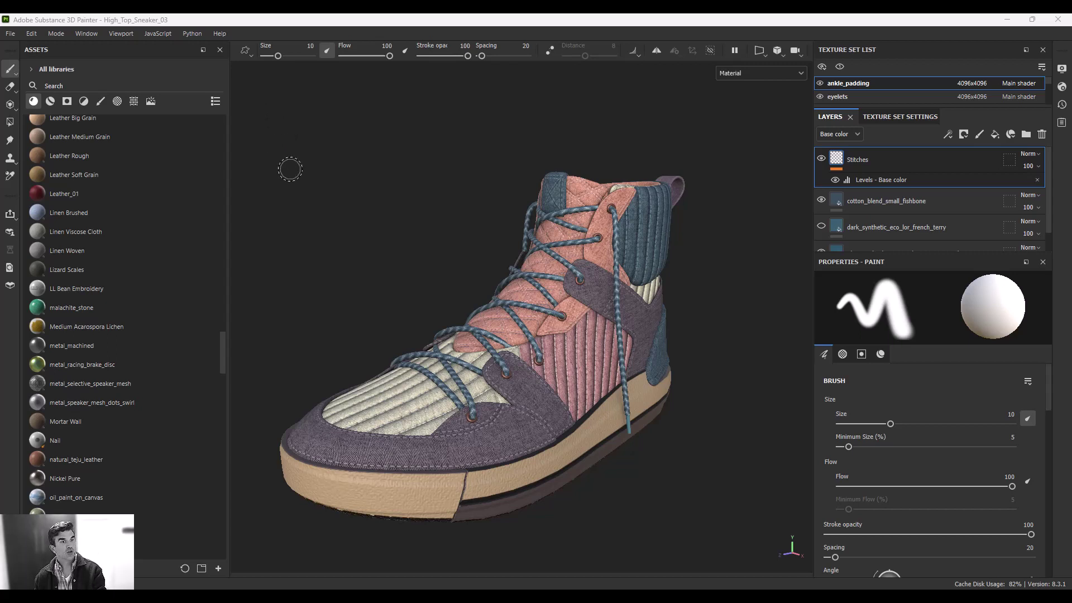
left_click(10, 34)
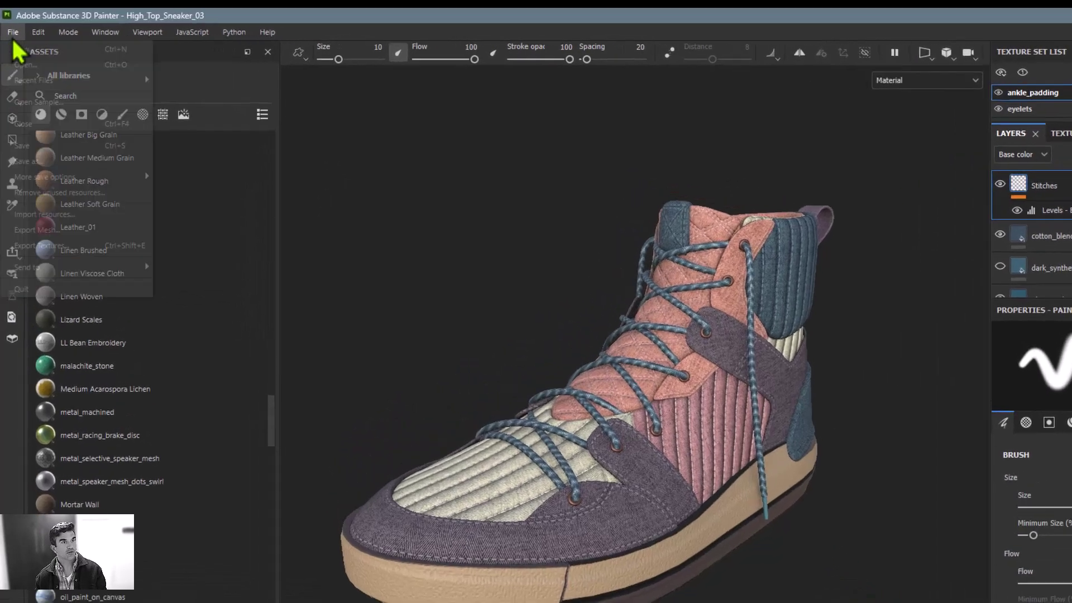
mouse_move(57, 269)
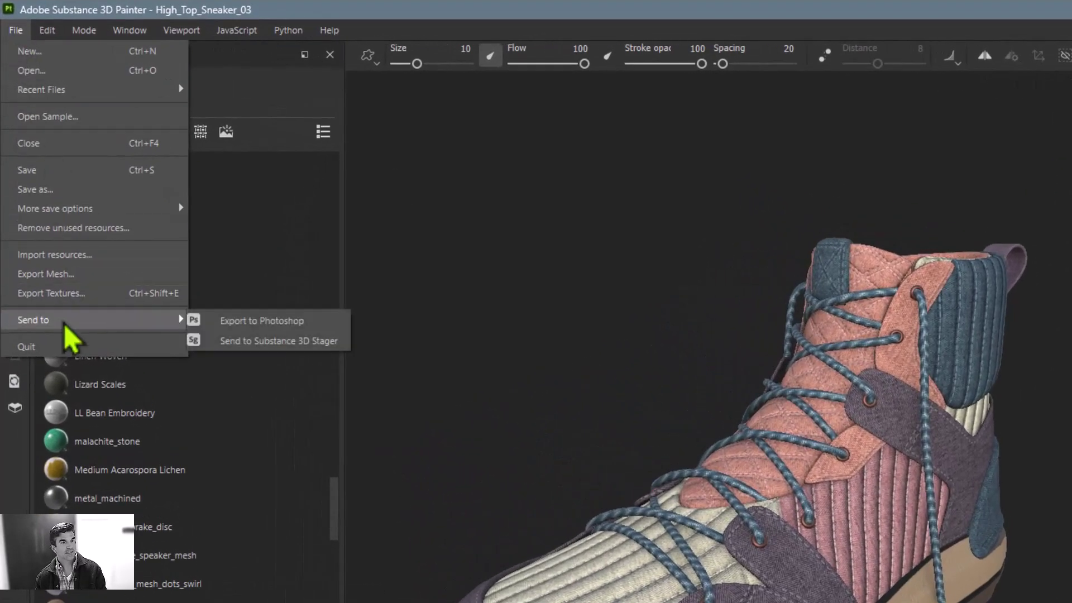
left_click(324, 489)
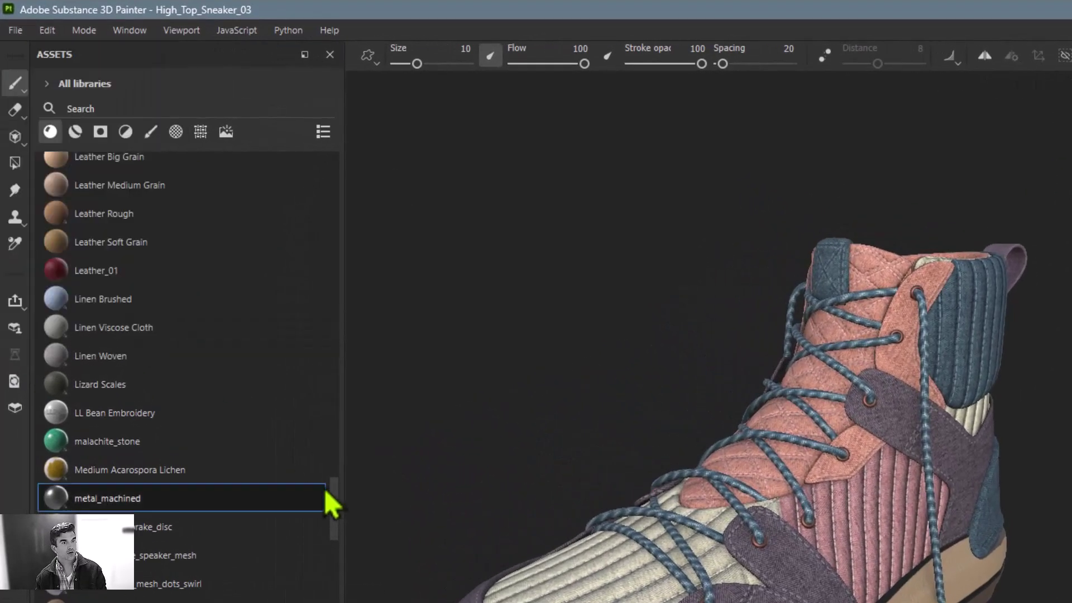
Export only the basecolor channel of the upper material to Photoshop.
left_click(20, 307)
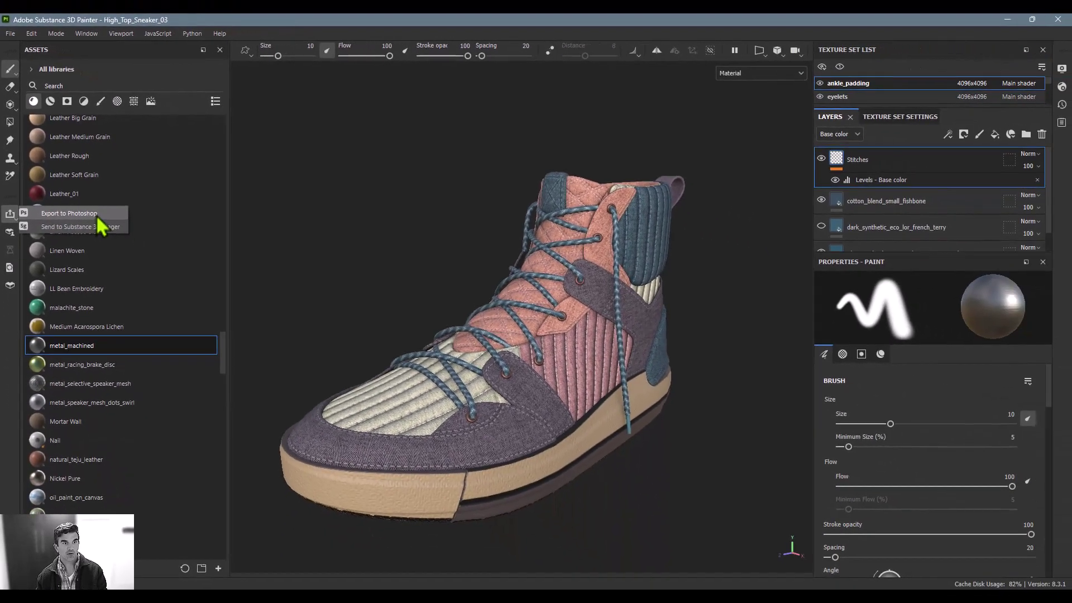
left_click(144, 303)
left_click_drag(871, 403, 448, 147)
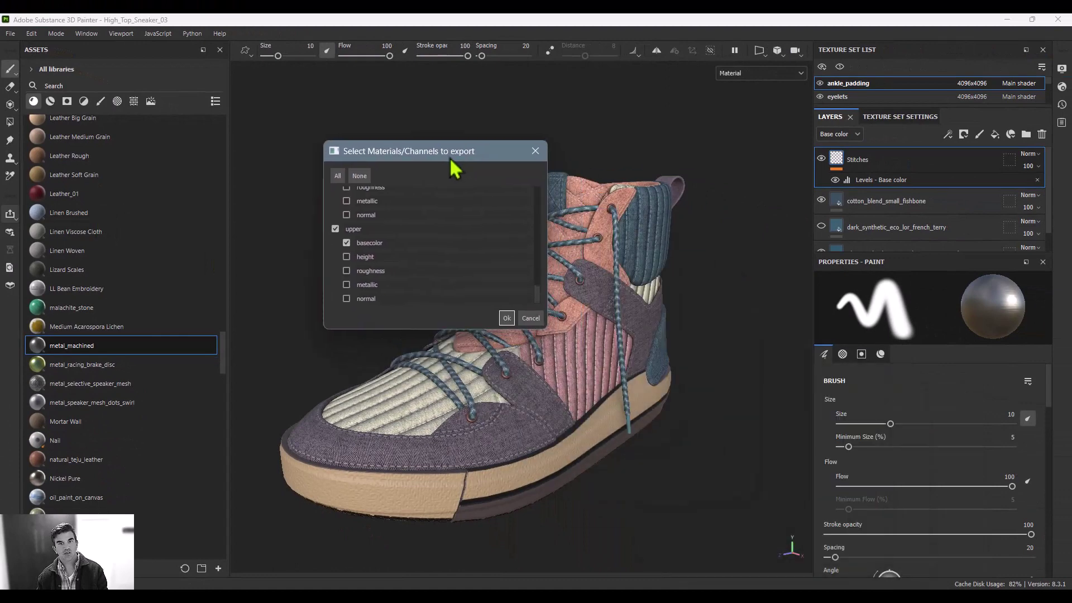
left_click_drag(534, 287, 533, 182)
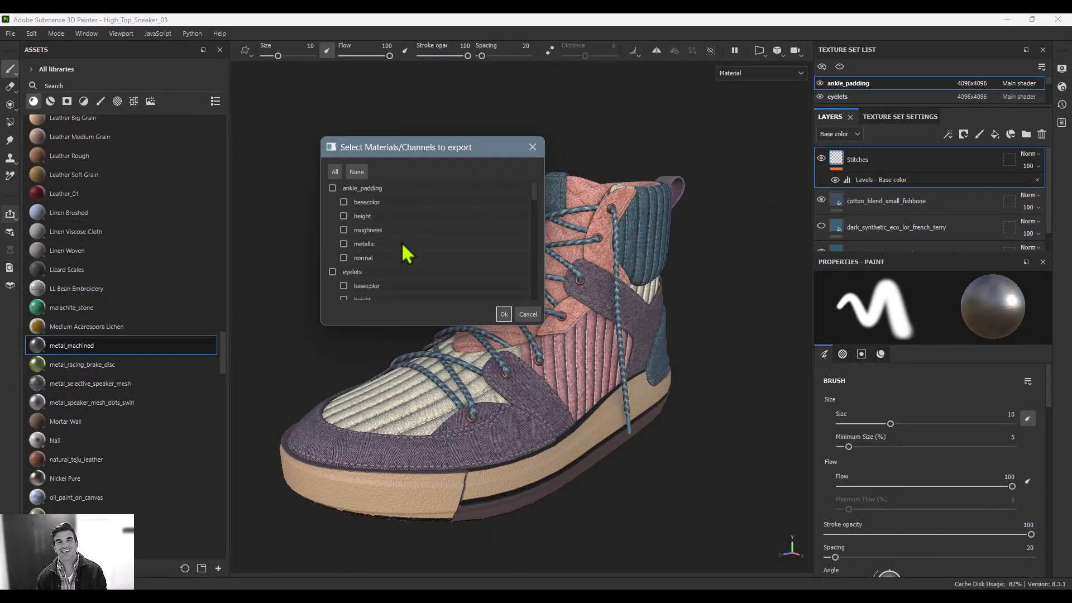
left_click_drag(537, 202, 533, 304)
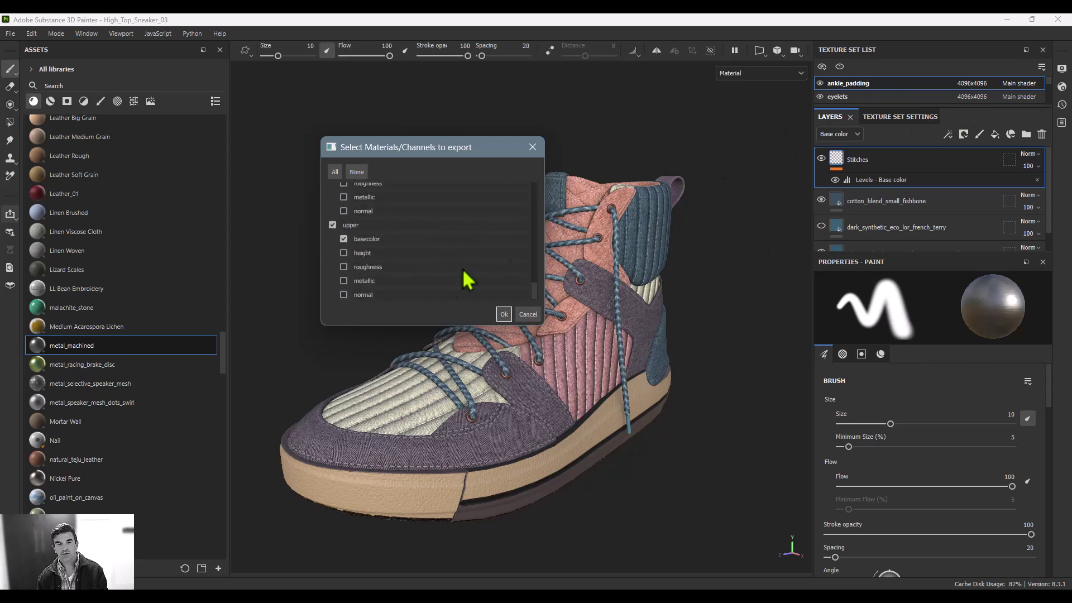
left_click(343, 238)
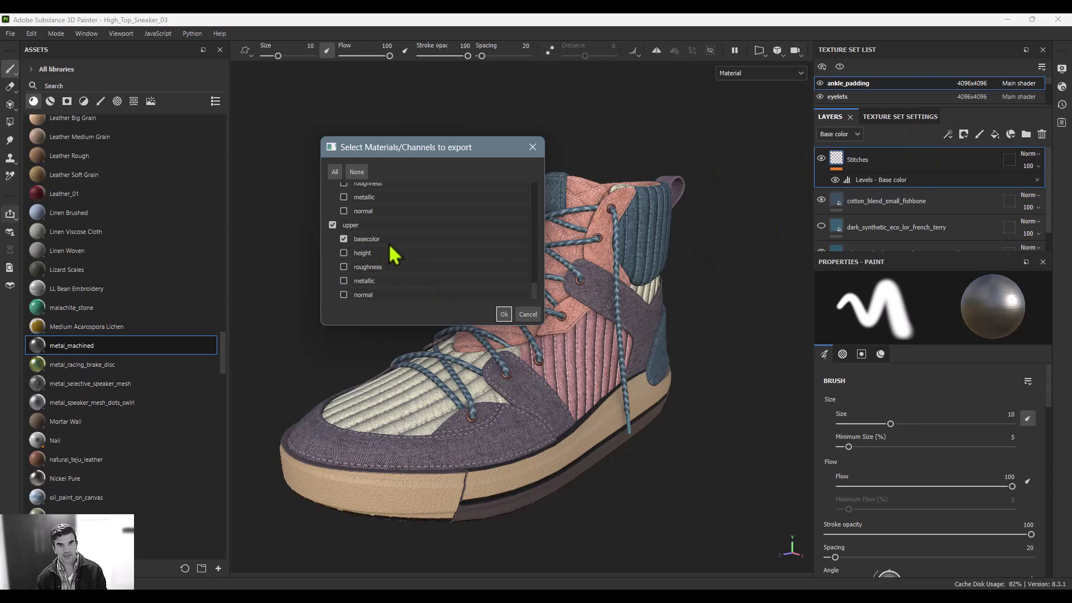
left_click(503, 314)
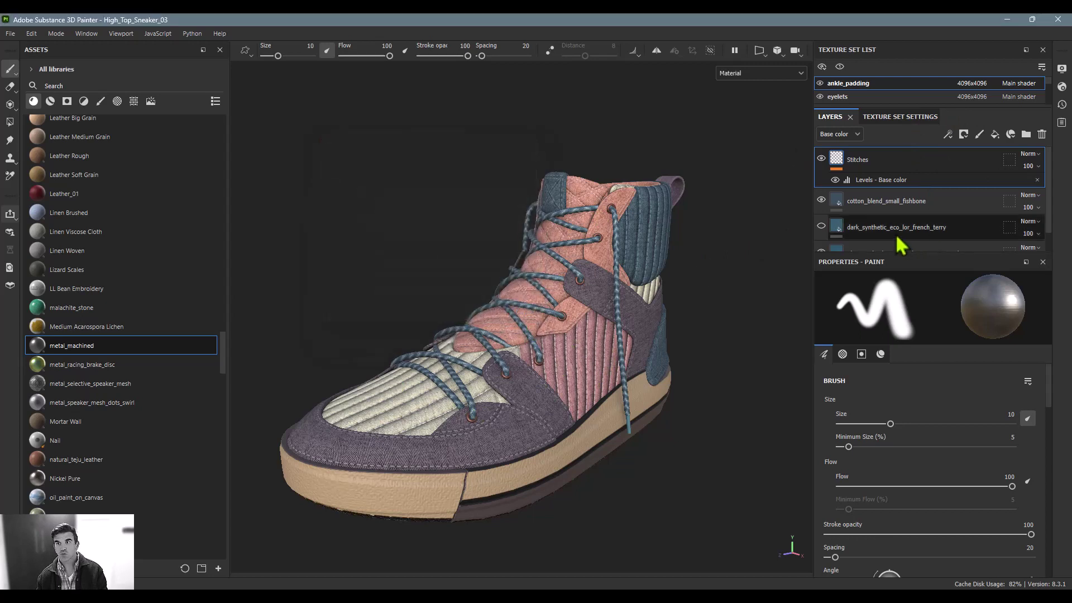
Enlarge the texture set list and select the upper texture set to show its layers.
left_click_drag(978, 109, 979, 202)
scroll(915, 163, "down", 1)
left_click(842, 180)
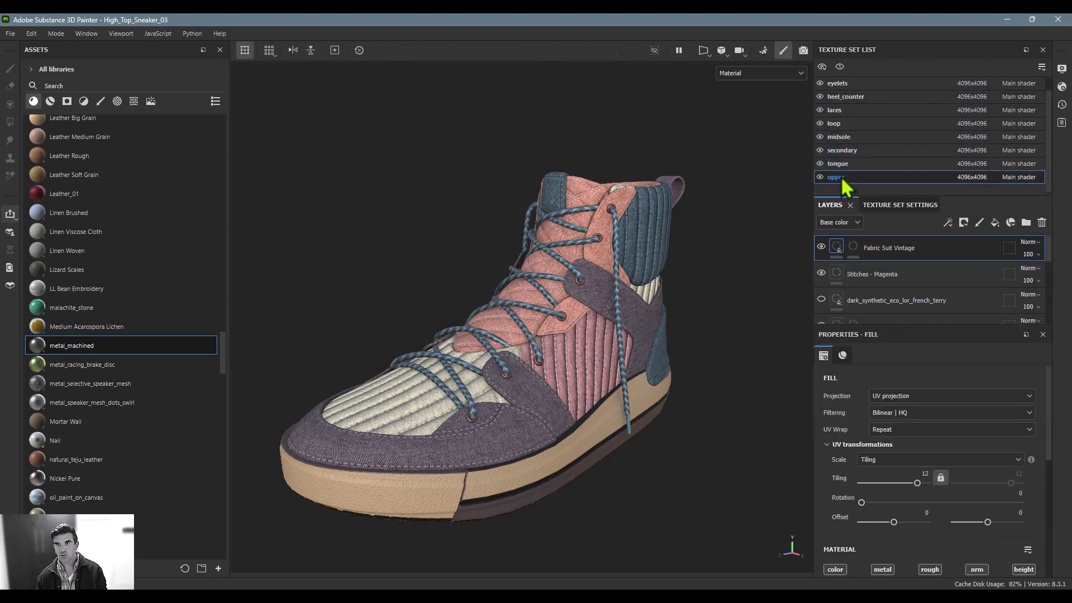
left_click(929, 205)
left_click(830, 201)
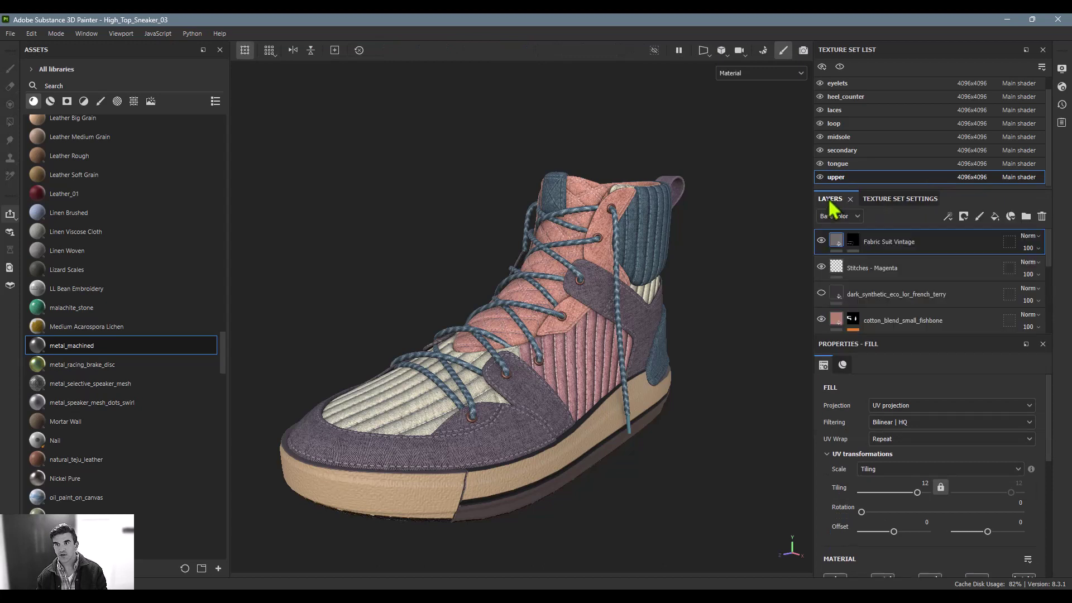
Hide the upper's magenta and cream nubuck leather layers, the cotton_blend_small_fishbone layers above them, Crease and Stitches - Magenta.
scroll(911, 288, "down", 5)
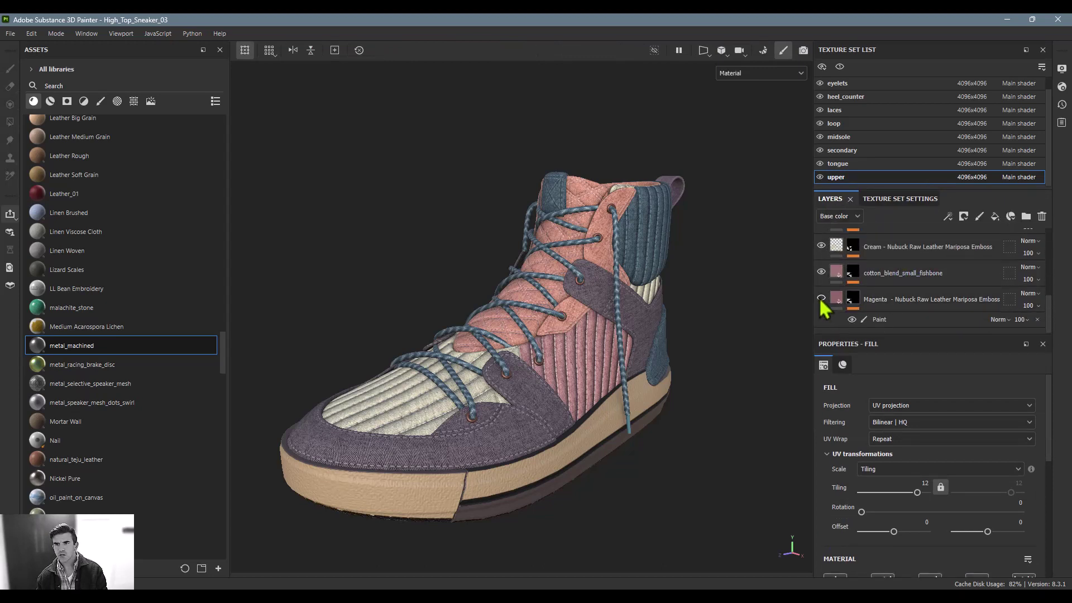
left_click(821, 272)
scroll(822, 275, "up", 2)
left_click(821, 312)
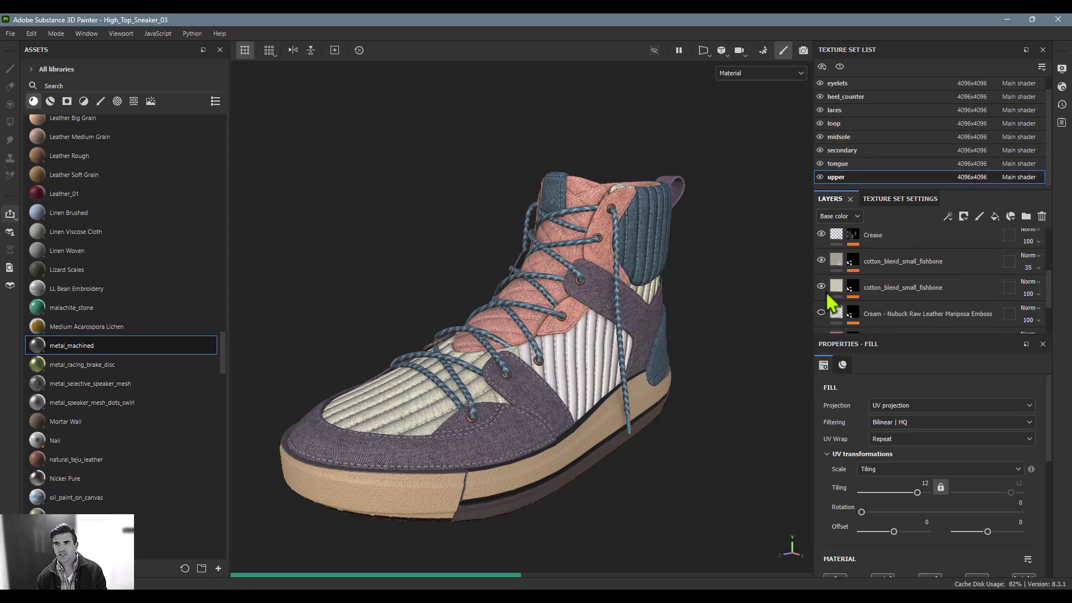
left_click(823, 288)
left_click(823, 261)
left_click(824, 235)
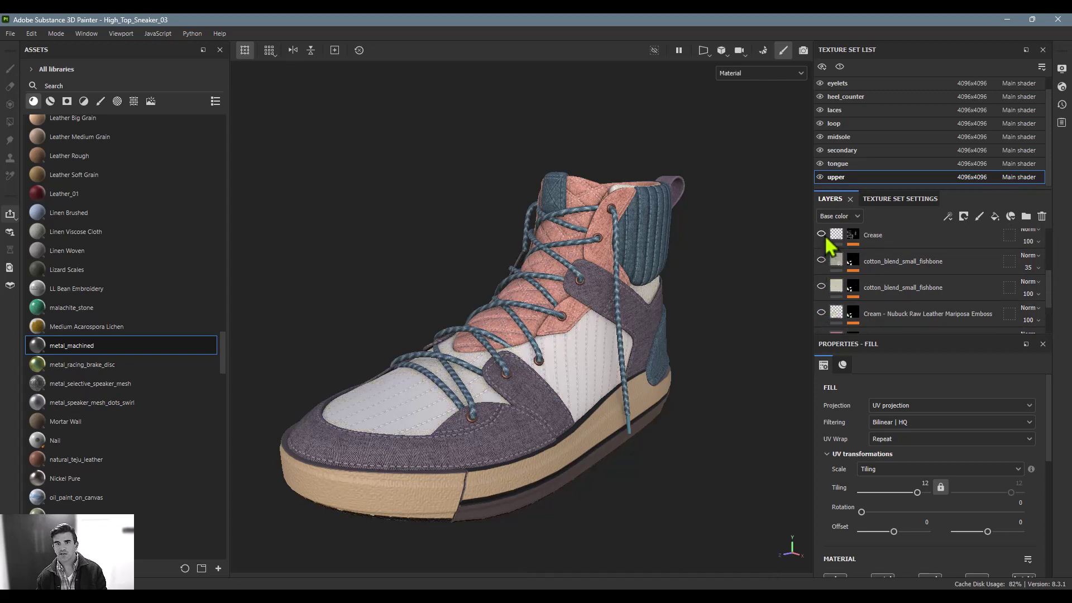
scroll(829, 262, "up", 3)
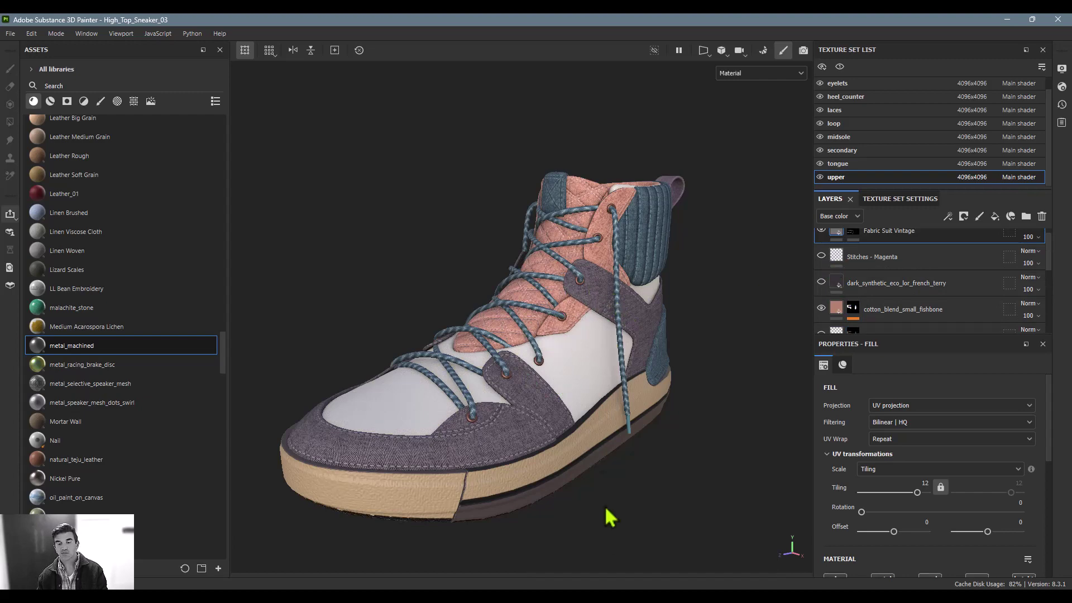
Switch to Photoshop and compare upper_basecolor.psd with its snapshot layer shown and hidden.
left_click(592, 593)
scroll(972, 560, "up", 5)
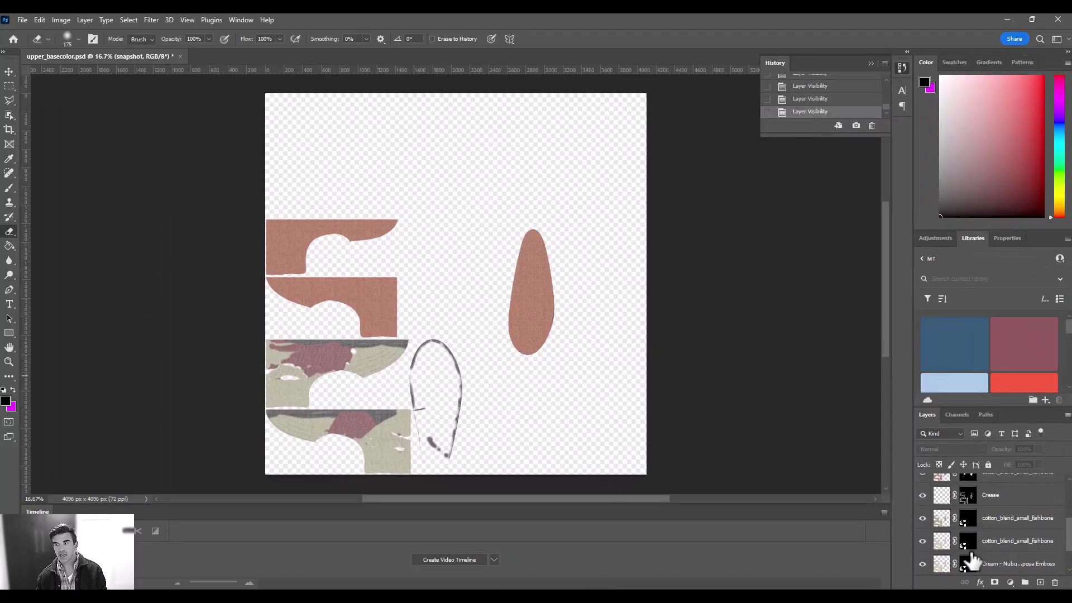
scroll(982, 555, "up", 1)
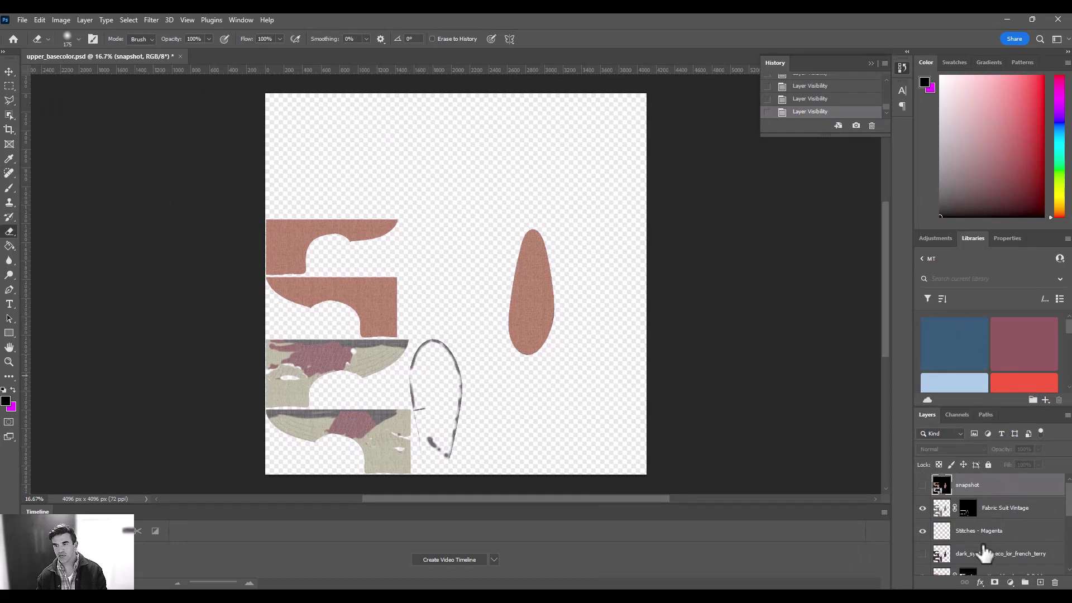
left_click(922, 484)
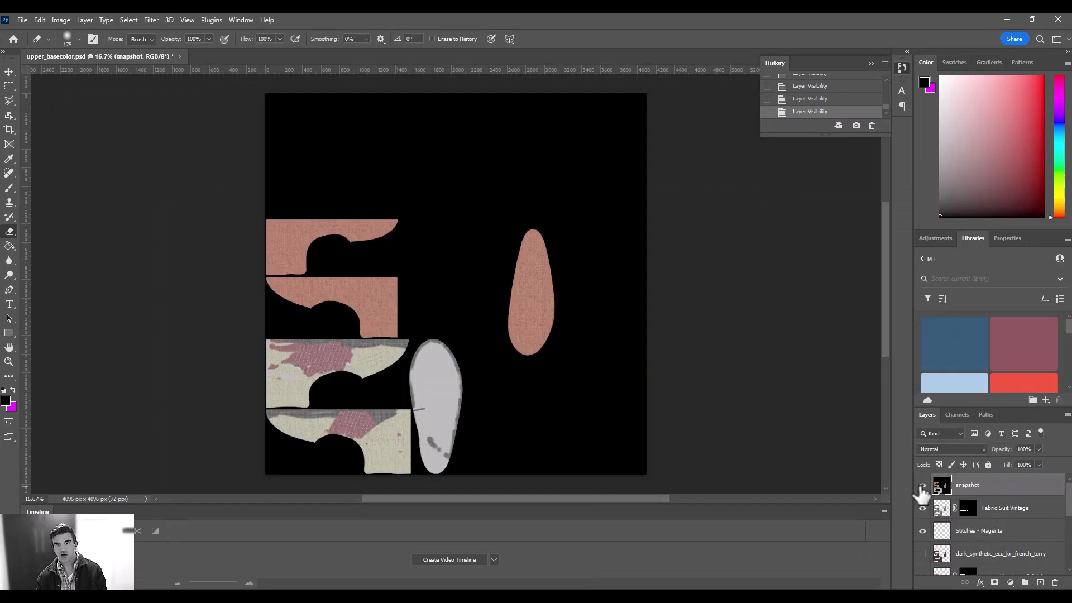
left_click(922, 486)
Show the dark_synthetic_eco_lor_french_terry layer, review the masked layers beneath it, and hide it again.
left_click(922, 553)
scroll(954, 542, "down", 1)
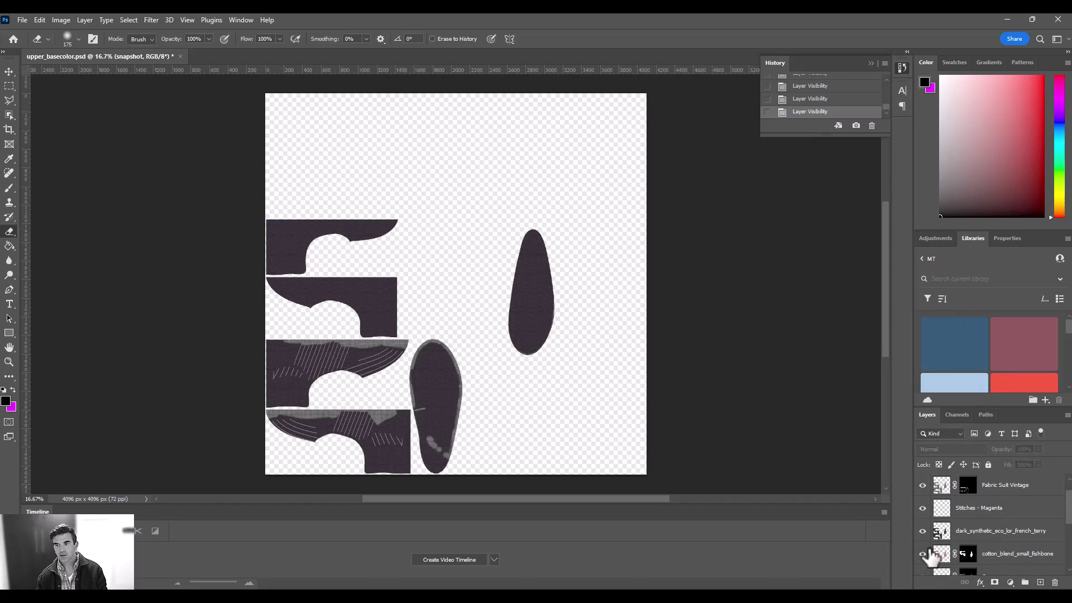
scroll(929, 550, "down", 2)
scroll(928, 538, "down", 4)
scroll(935, 527, "up", 1)
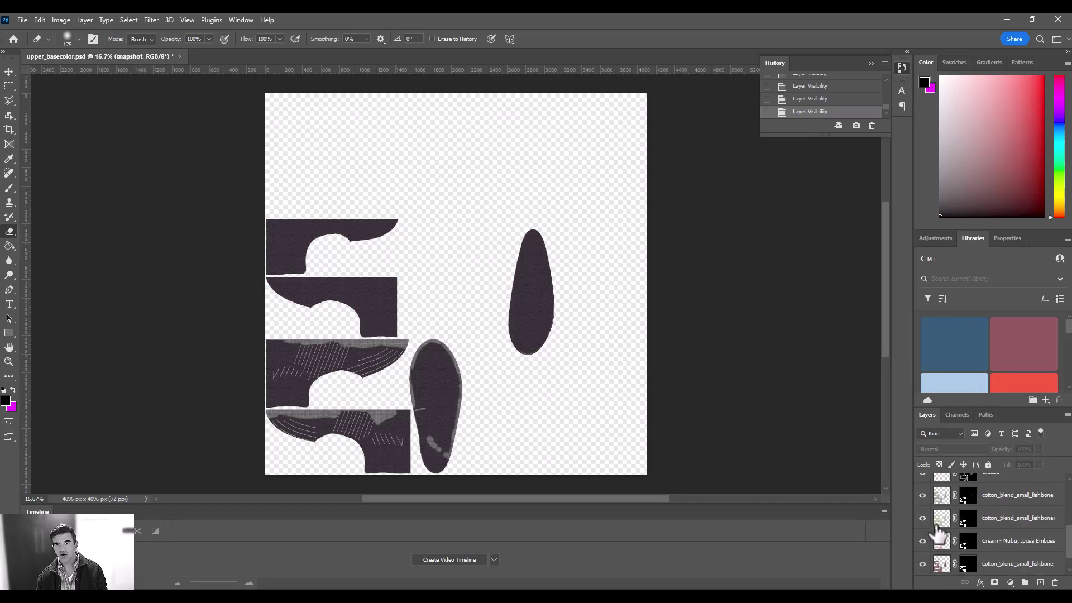
scroll(937, 535, "up", 3)
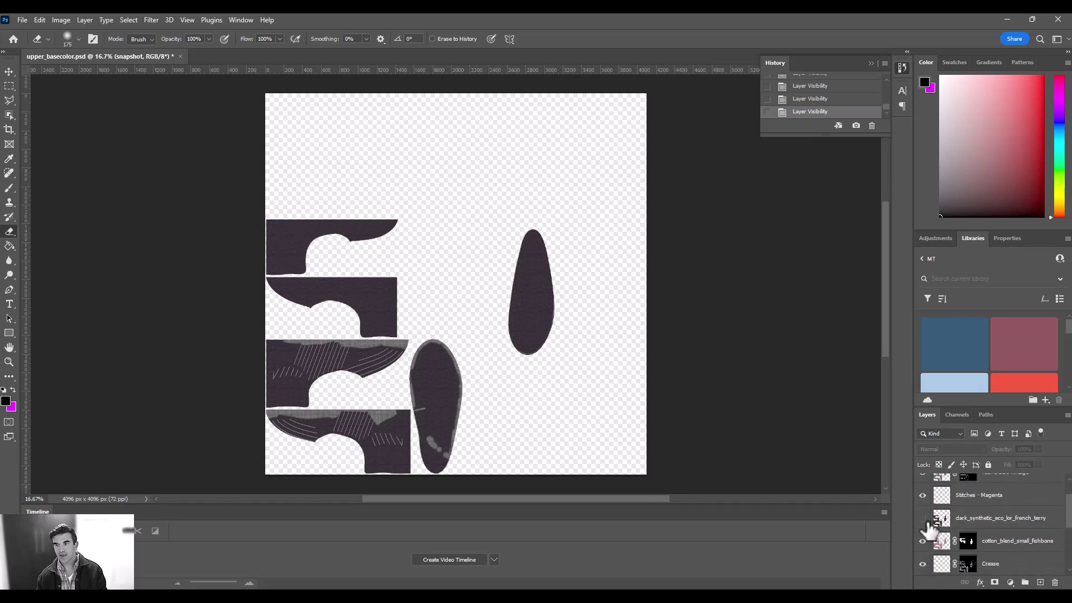
left_click(922, 518)
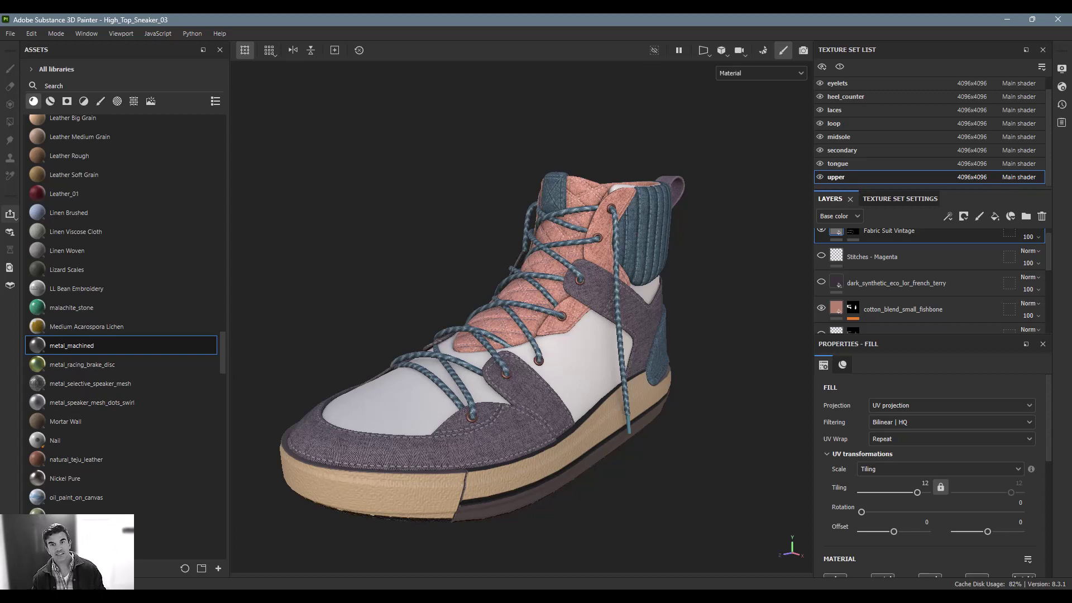
Return to Substance 3D Painter and turn the upper's hidden leather, fabric and Stitches - Magenta layers back on.
scroll(837, 291, "down", 5)
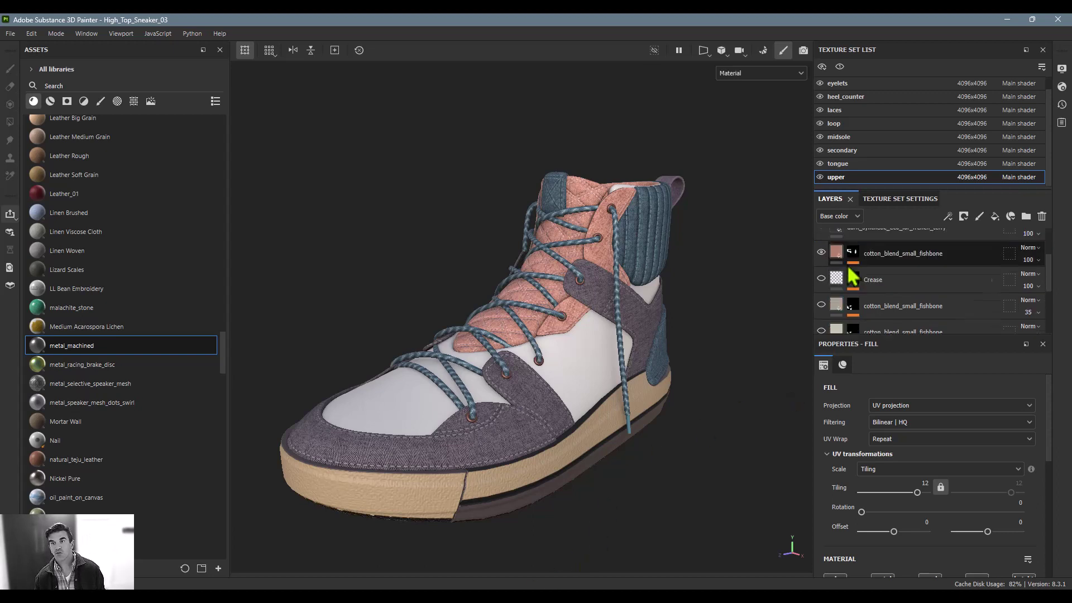
left_click_drag(822, 300, 820, 245)
scroll(825, 279, "up", 5)
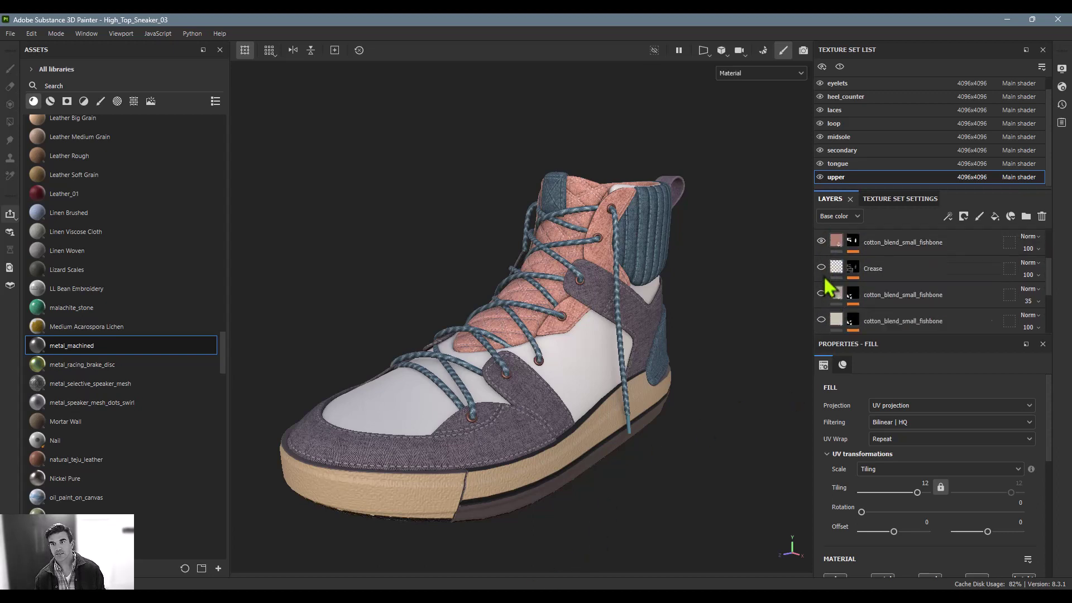
left_click(821, 268)
scroll(829, 271, "down", 5)
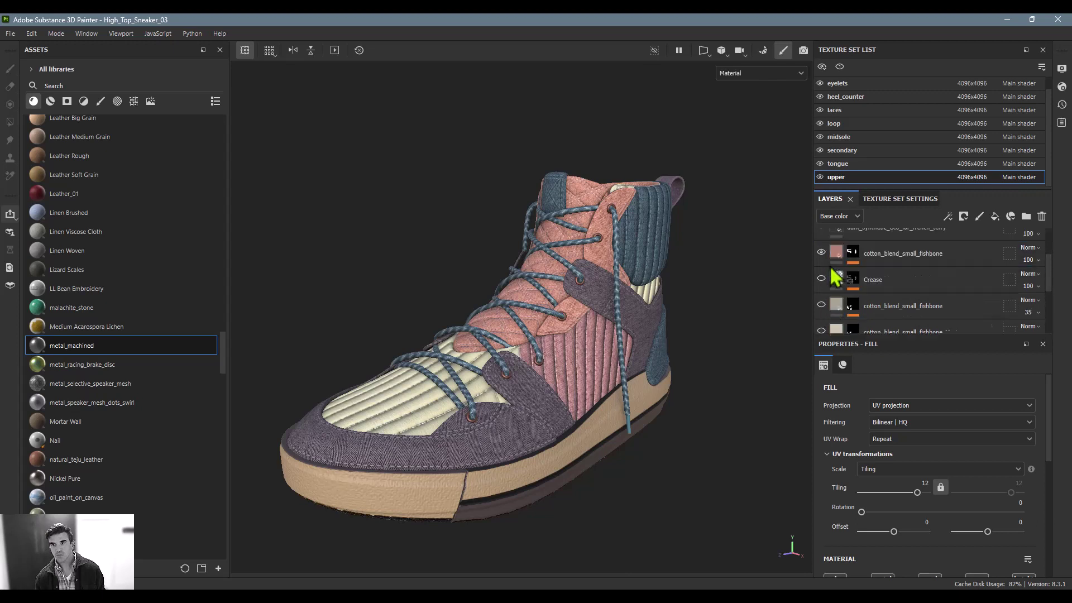
scroll(831, 271, "up", 5)
scroll(830, 270, "up", 1)
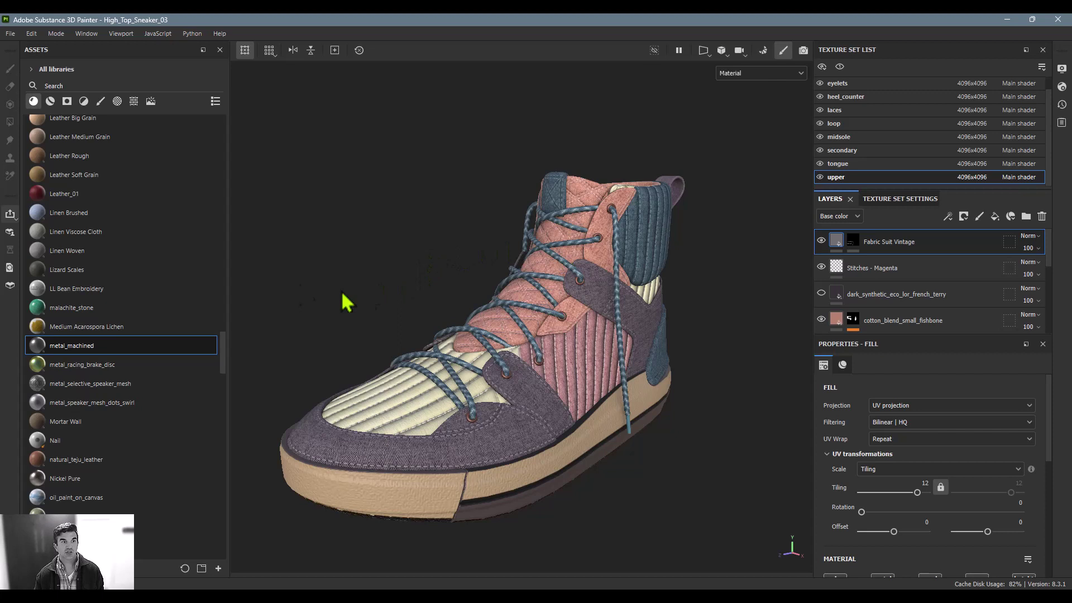
Send the textured sneaker to Substance 3D Stager and turn on ray tracing for the scene.
left_click(10, 218)
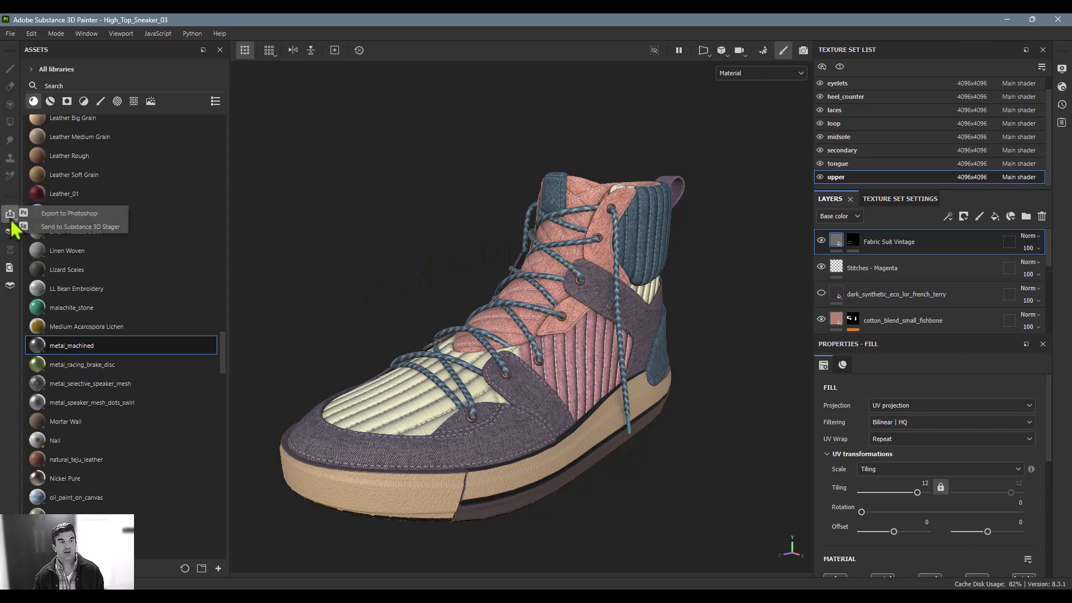
left_click(58, 226)
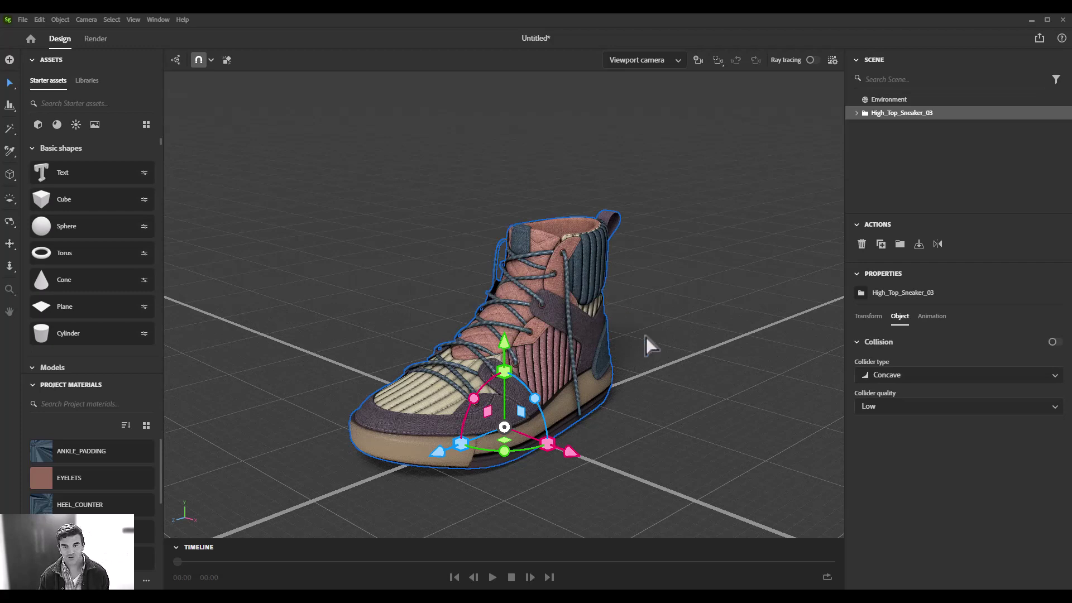
right_click_drag(644, 335, 596, 325)
scroll(597, 326, "down", 2)
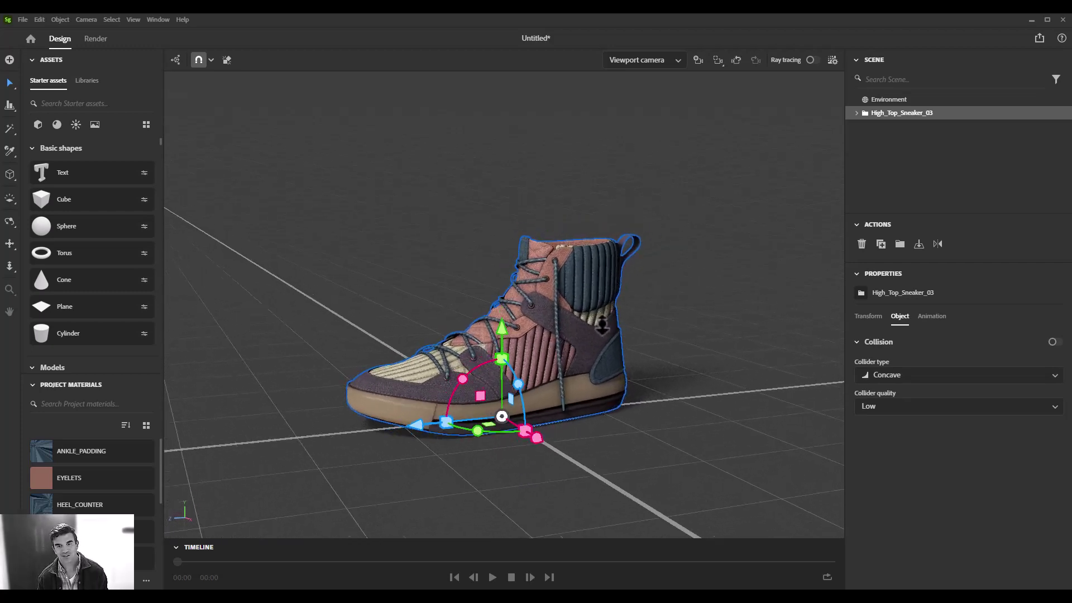
scroll(626, 328, "up", 4)
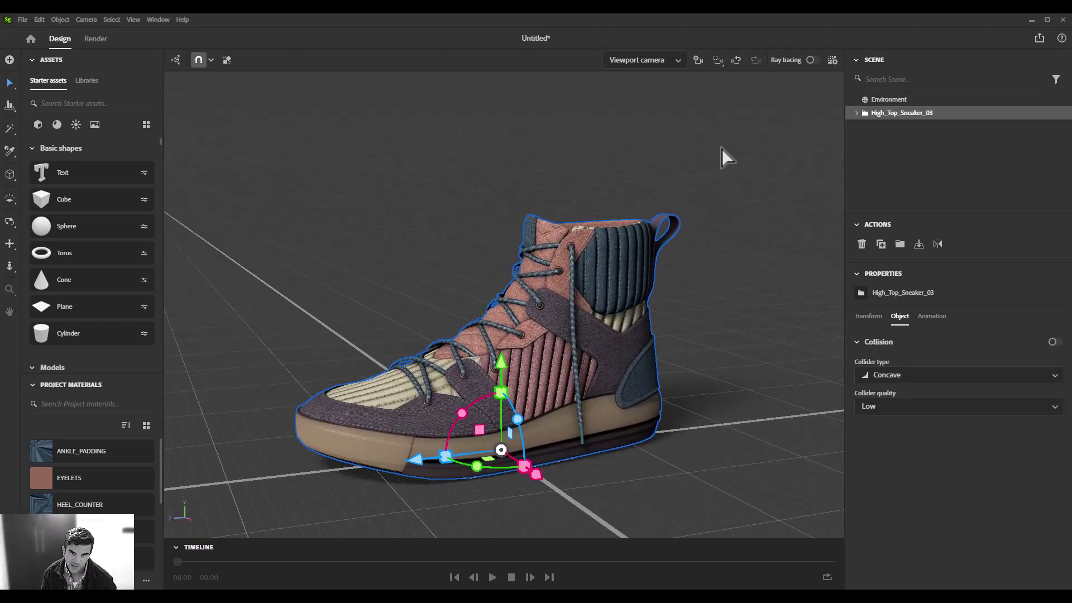
left_click_drag(633, 163, 630, 150, "alt")
left_click(694, 143)
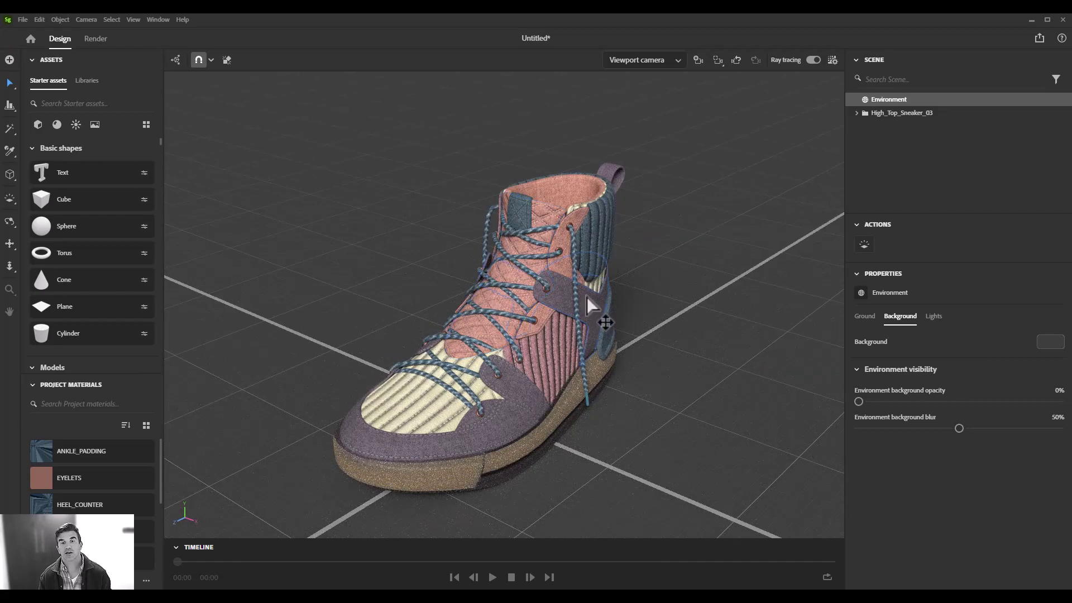
Add a plane to the scene and scale it up into a large floor beneath the sneaker.
left_click_drag(587, 296, 501, 294, "alt")
right_click_drag(501, 294, 490, 282, "alt")
middle_click_drag(490, 283, 483, 273, "alt")
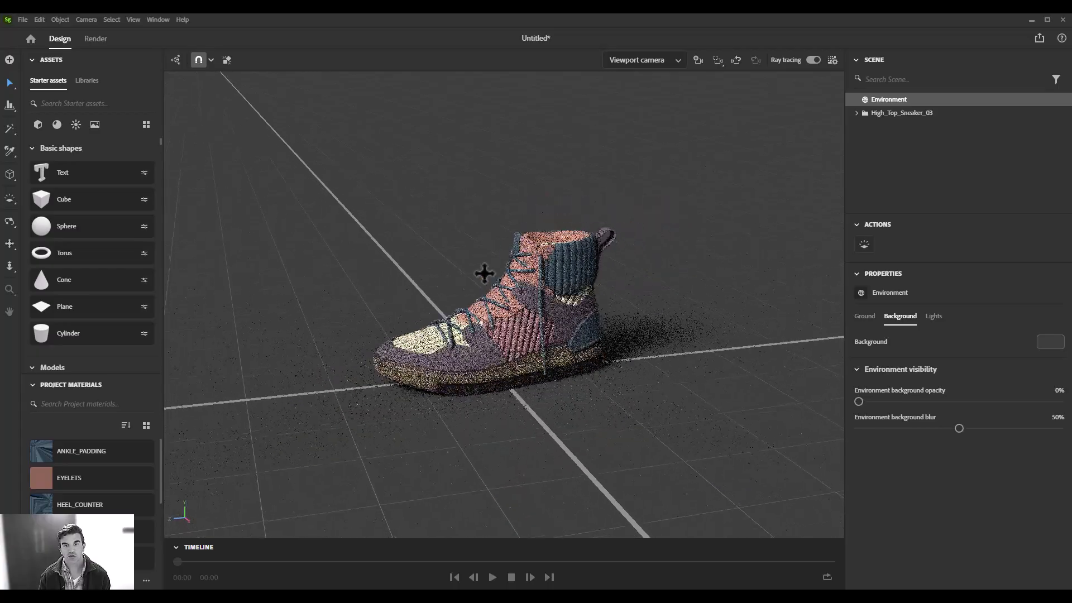
left_click(88, 308)
key("s")
left_click_drag(495, 371, 743, 352)
right_click_drag(642, 317, 579, 319, "alt")
Duplicate the floor plane, rotate the copy upright, and move it behind the sneaker as a backdrop.
key("ctrl+d")
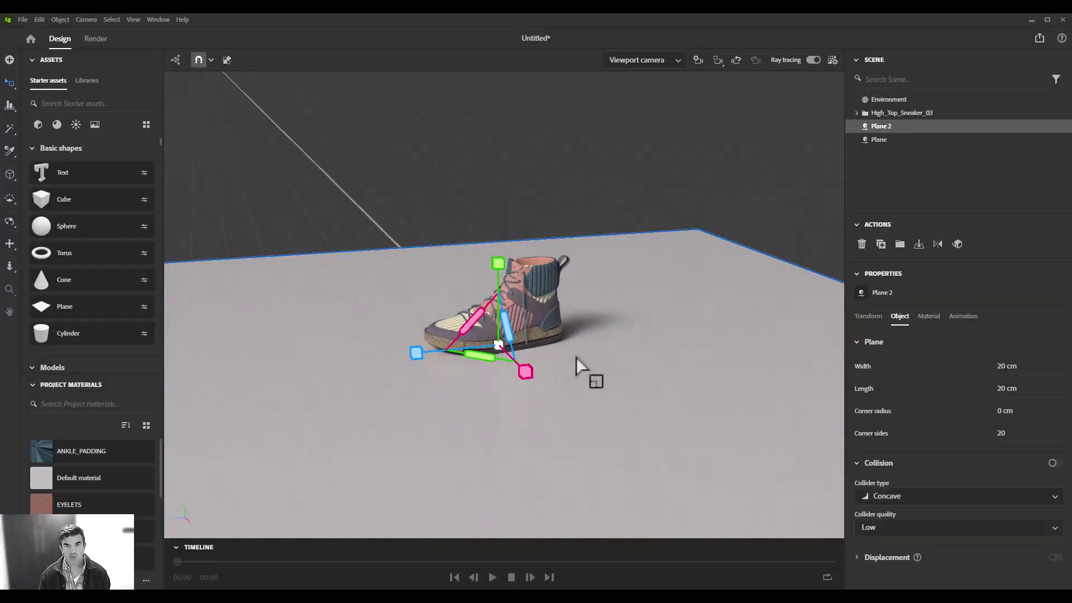
key("r")
left_click_drag(518, 350, 517, 485)
key("v")
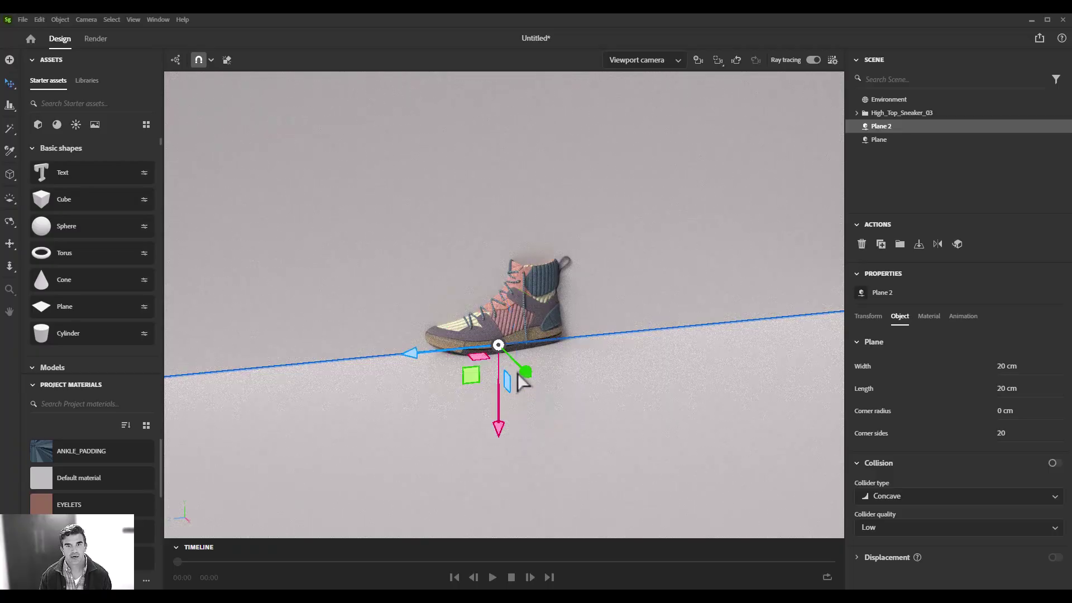
left_click_drag(520, 373, 402, 300)
right_click_drag(477, 330, 445, 333)
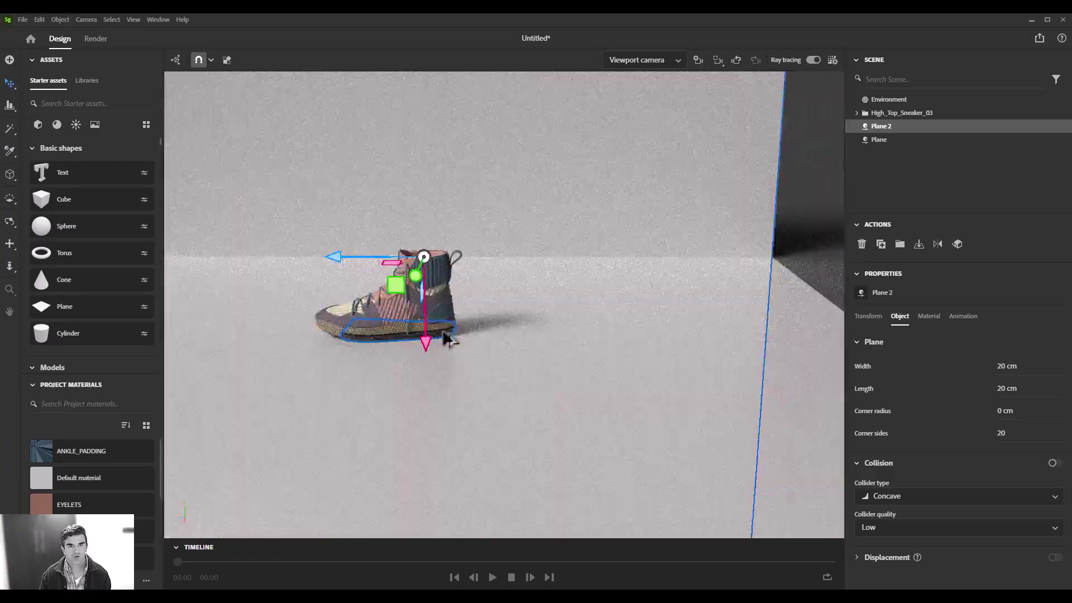
Frame the whole sneaker from a slightly angled side view and add a camera to the scene from that view.
middle_click_drag(445, 333, 487, 316)
left_click(494, 307)
key("f")
right_click_drag(495, 306, 486, 302)
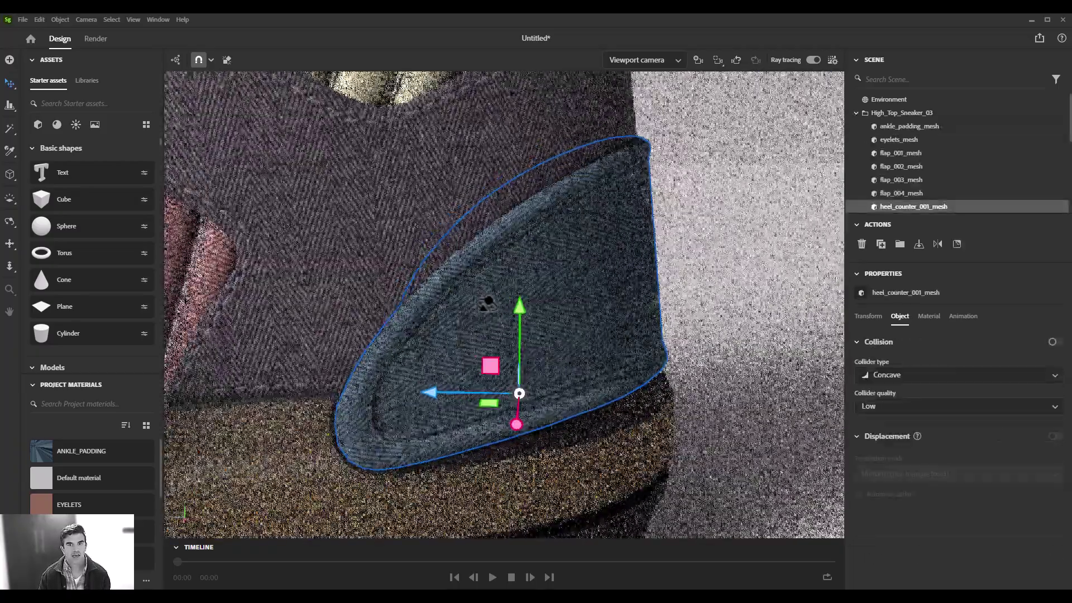
scroll(566, 302, "down", 5)
left_click(903, 116)
key("f")
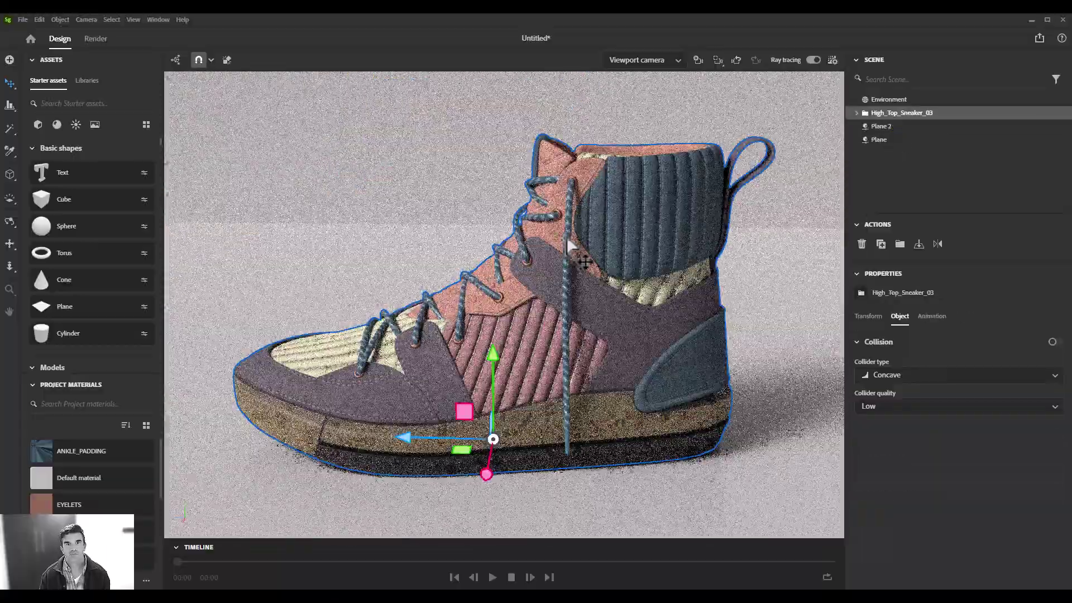
right_click_drag(570, 244, 584, 229)
middle_click_drag(584, 228, 615, 211)
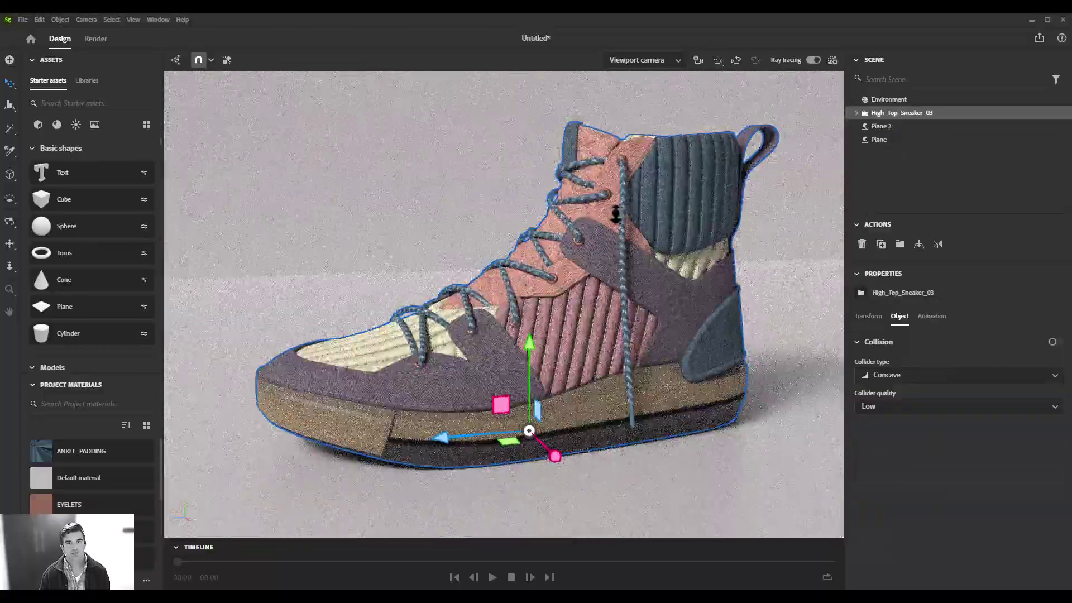
scroll(614, 211, "down", 1)
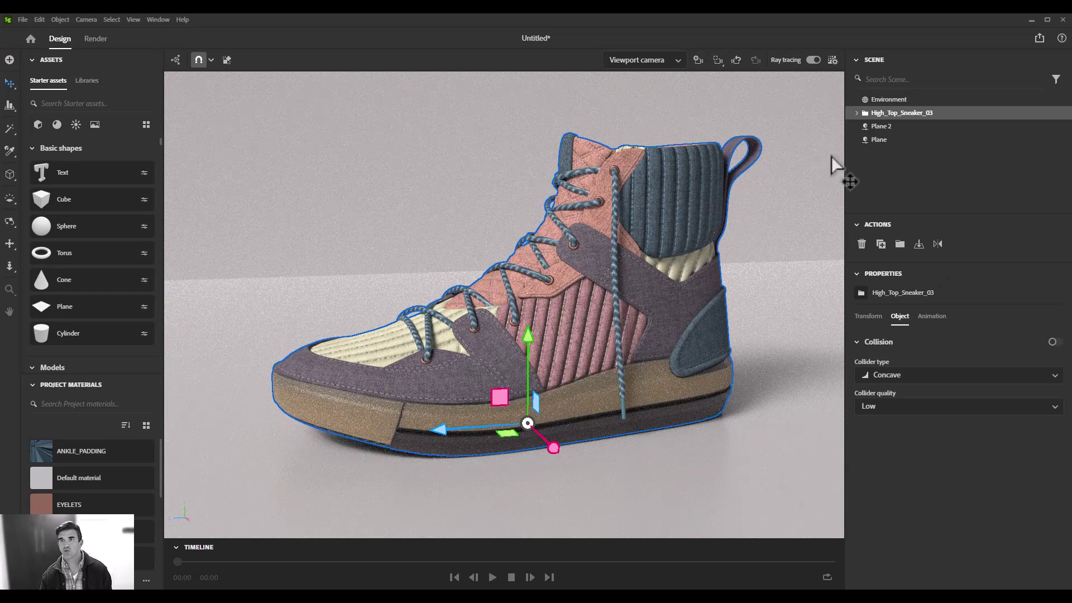
left_click(698, 60)
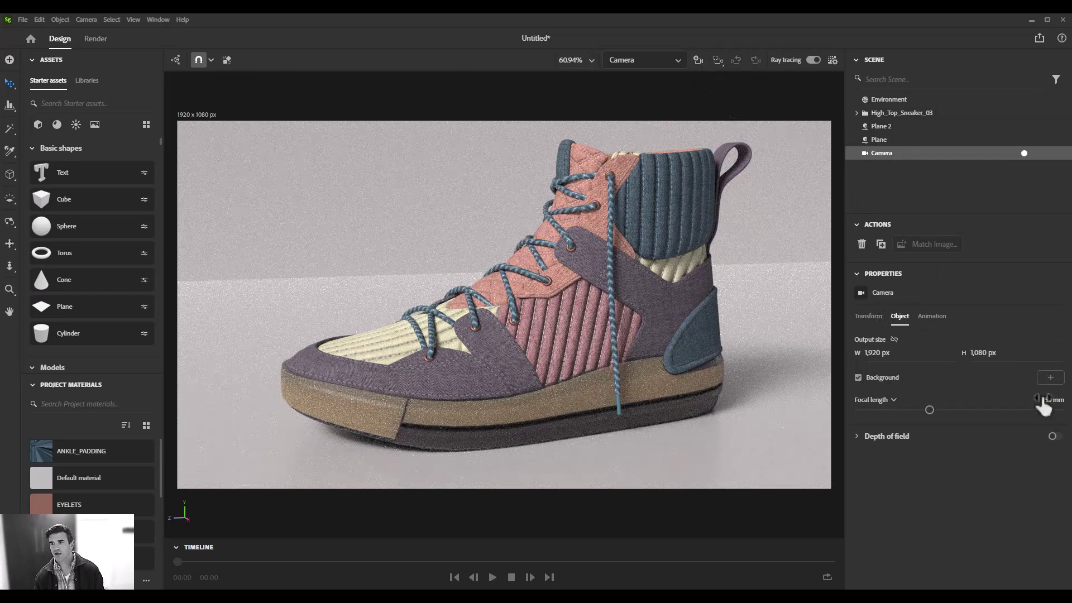
Turn on the camera's depth of field and set the focus point on the sneaker's lower laces beside the cream toe panel.
left_click(1055, 436)
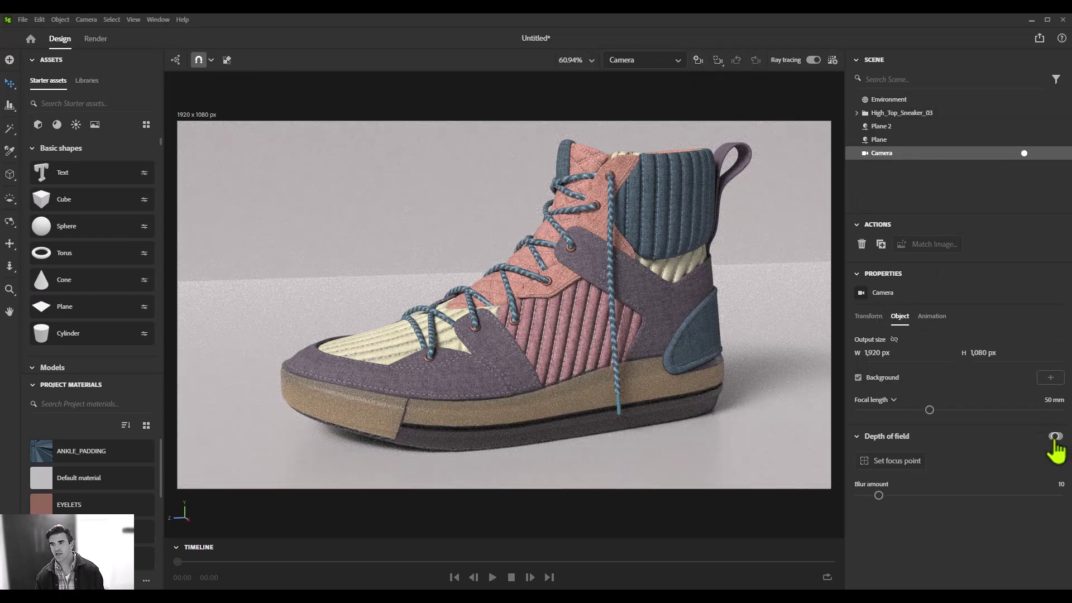
left_click(888, 461)
left_click(461, 309)
right_click_drag(555, 346, 595, 342)
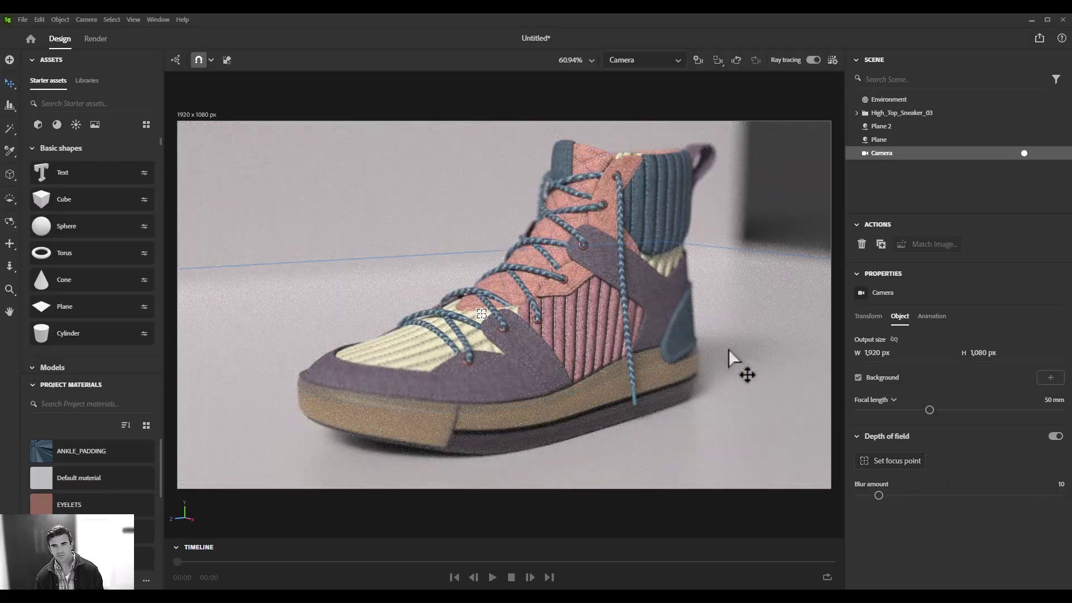
Enable the Spin animation on the whole High_Top_Sneaker_03 group.
left_click(915, 113)
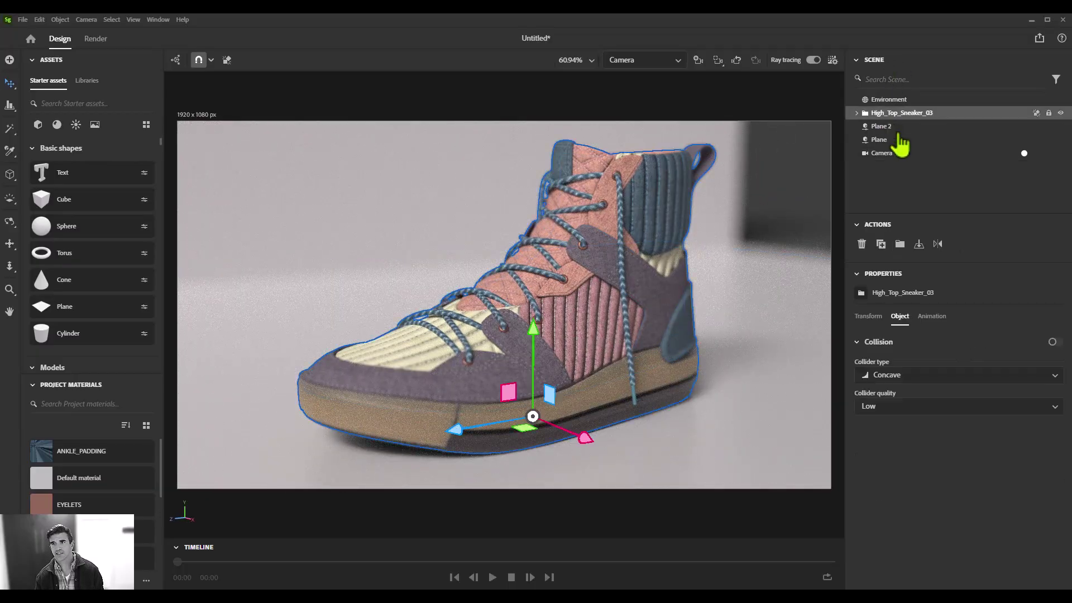
left_click(932, 316)
left_click(1053, 543)
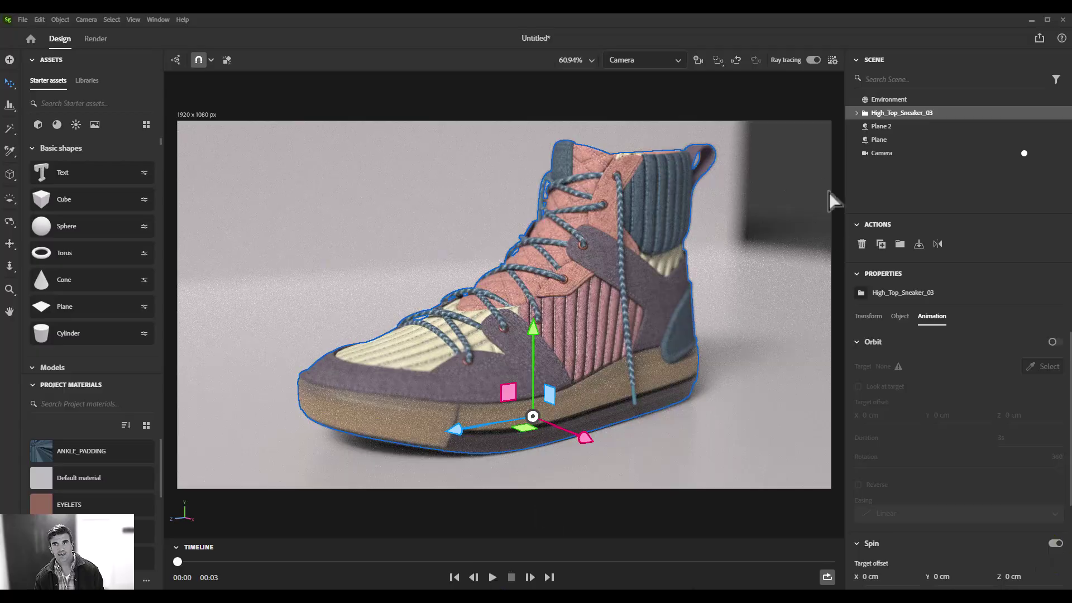
Preview the sneaker's spin animation with ray tracing off, stop the playback, and turn ray tracing back on.
left_click(813, 59)
left_click(491, 577)
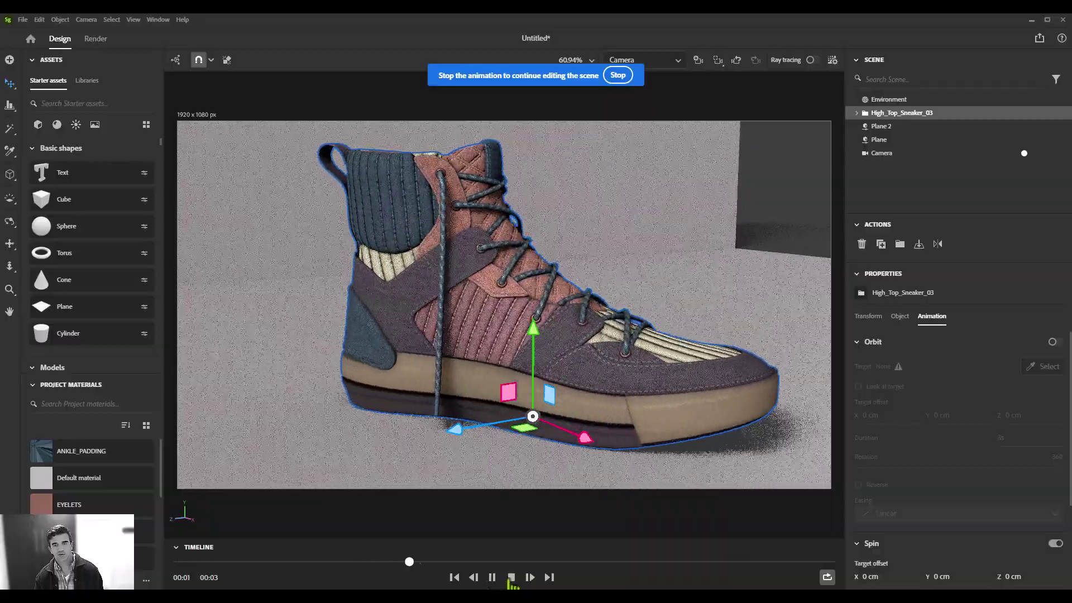
left_click(511, 577)
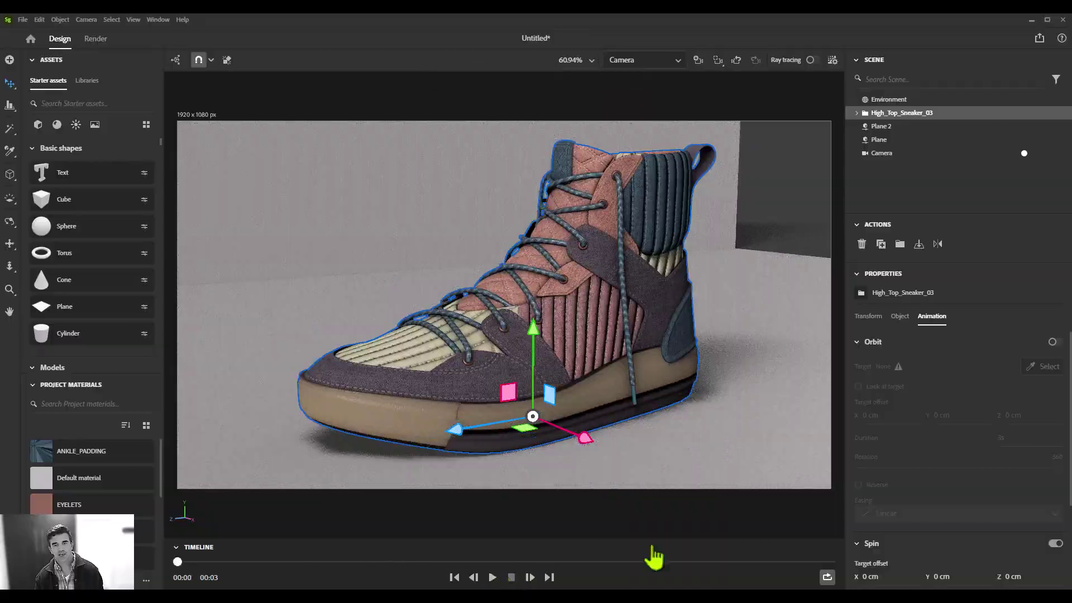
left_click(812, 60)
Set the emission intensity of the floor plane's material to 1 and clear the selection.
right_click_drag(740, 163, 689, 156)
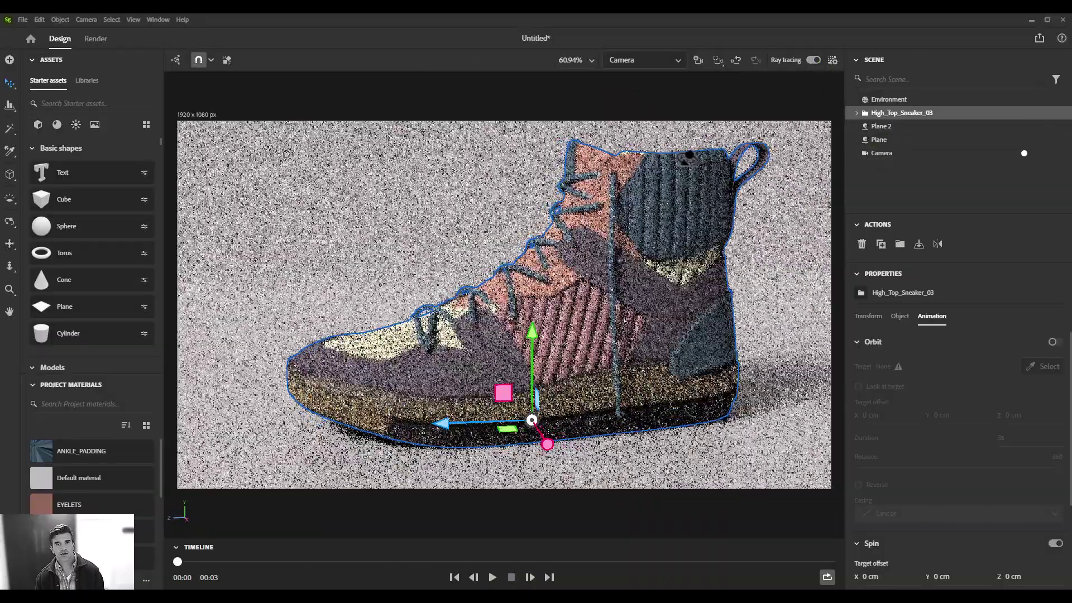
mouse_move(688, 156)
middle_mouse_down()
mouse_move(672, 139)
mouse_move(661, 167)
middle_mouse_up()
left_click(752, 342)
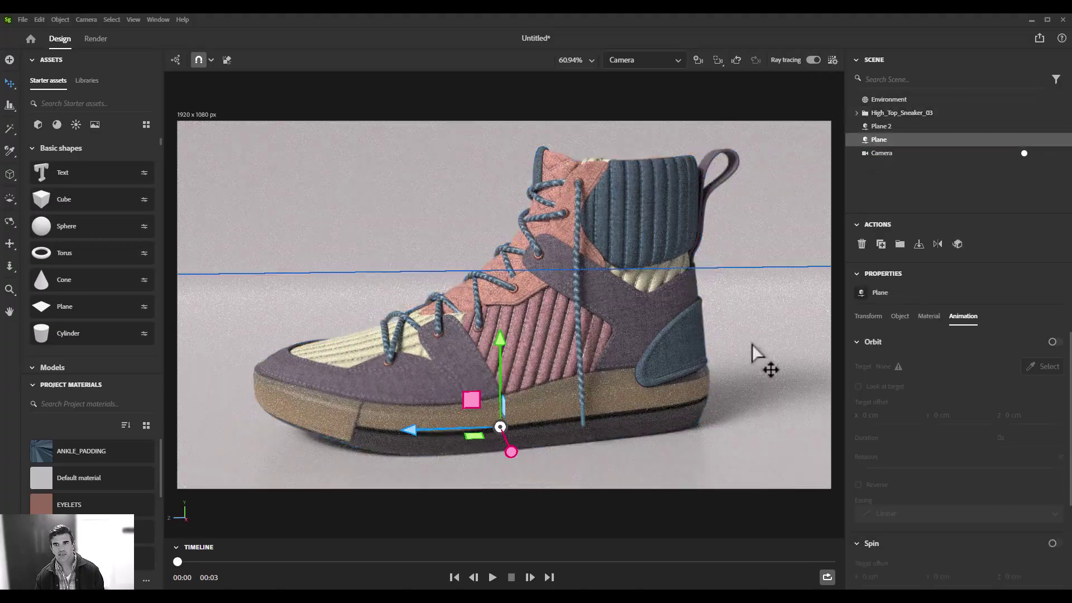
left_click(928, 316)
scroll(1035, 499, "down", 5)
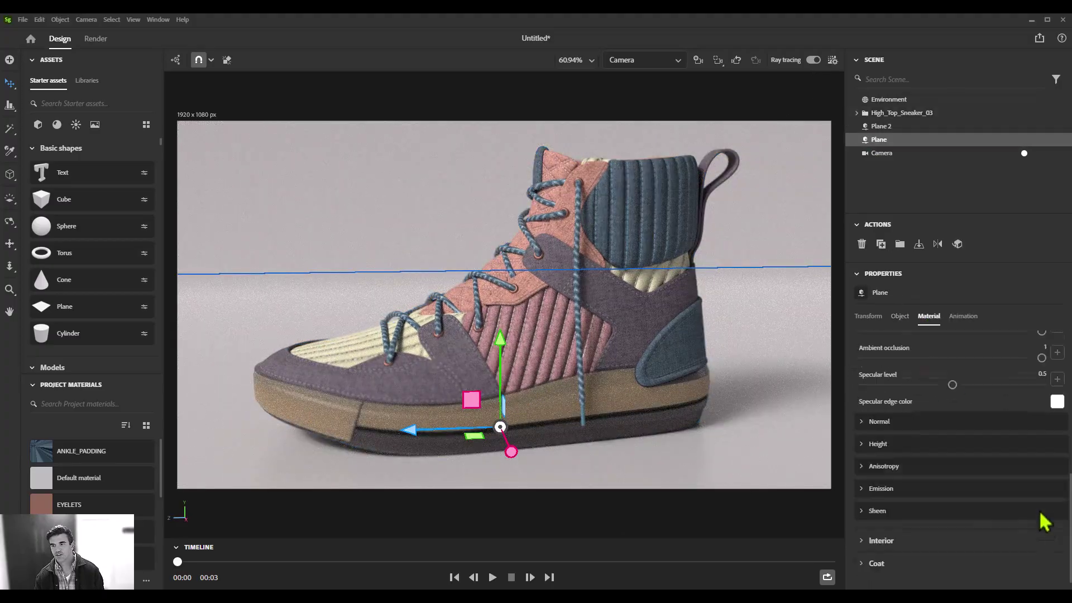
scroll(989, 443, "up", 2)
scroll(990, 459, "down", 2)
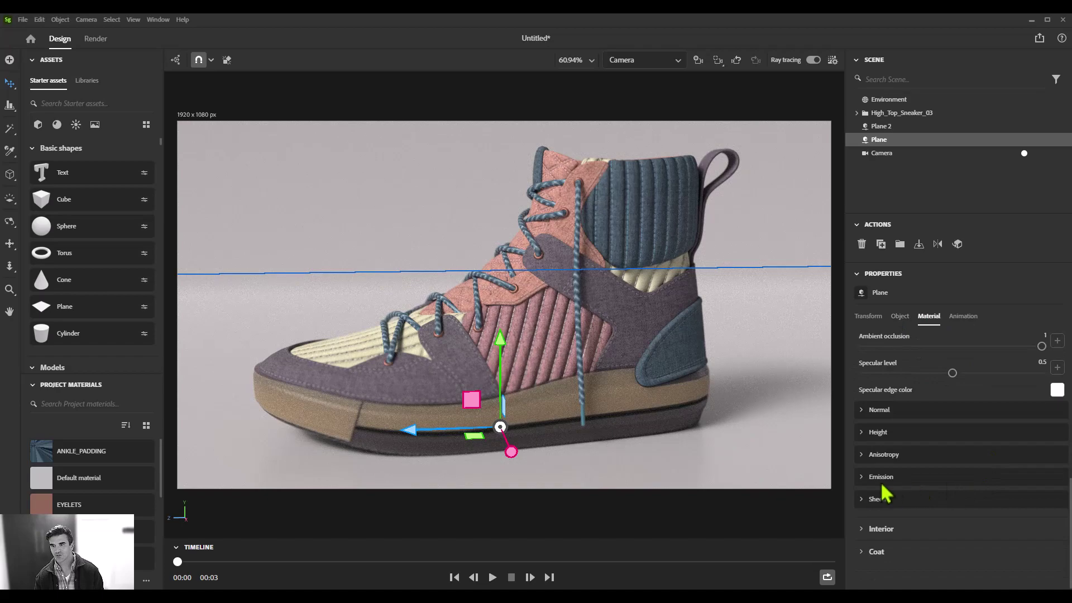
left_click(864, 479)
left_click(1060, 498)
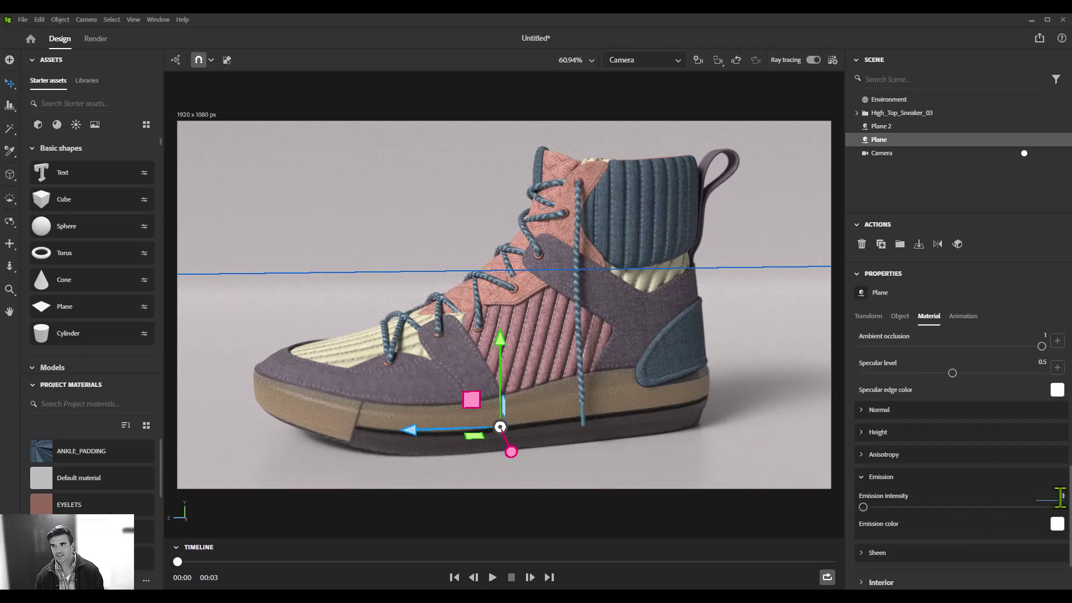
type("1")
key("Return")
right_click_drag(786, 275, 765, 260)
scroll(762, 261, "down", 1)
left_click(735, 96)
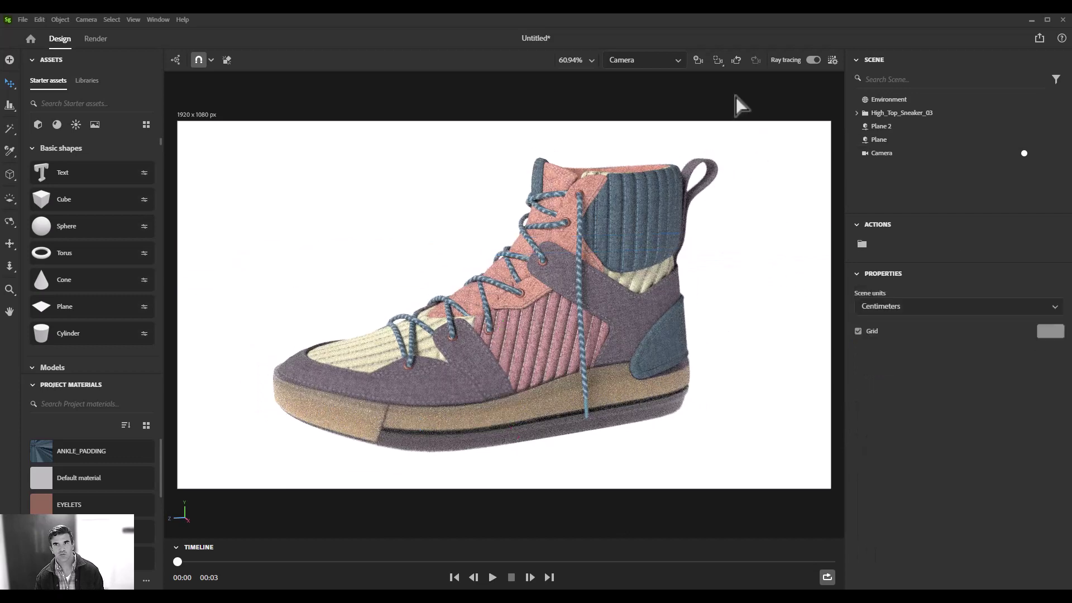